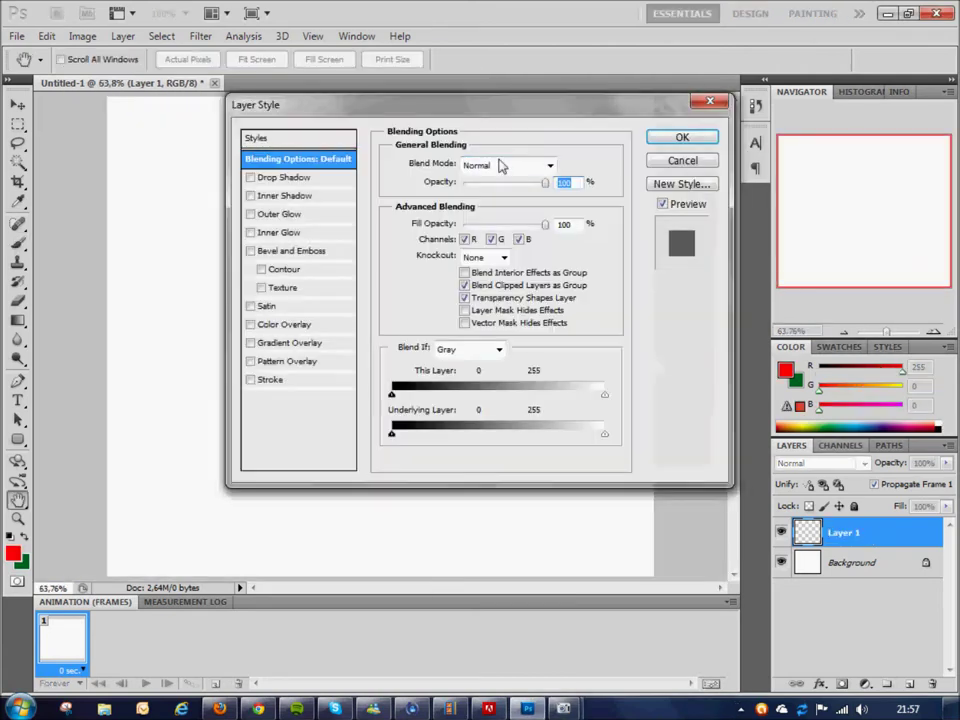
Rename Layer 1 to 'sketch'
{"action": "key", "text": "Escape"}
{"action": "double_click", "coordinate": [843, 532]}
{"action": "type", "text": "h"}
{"action": "key", "text": "Return"}
Brush a red reminder note onto the canvas
{"action": "mouse_move", "coordinate": [262, 155]}
{"action": "left_mouse_down"}
{"action": "mouse_move", "coordinate": [414, 176]}
{"action": "mouse_move", "coordinate": [389, 263]}
{"action": "mouse_move", "coordinate": [321, 339]}
{"action": "mouse_move", "coordinate": [458, 337]}
{"action": "left_mouse_up"}
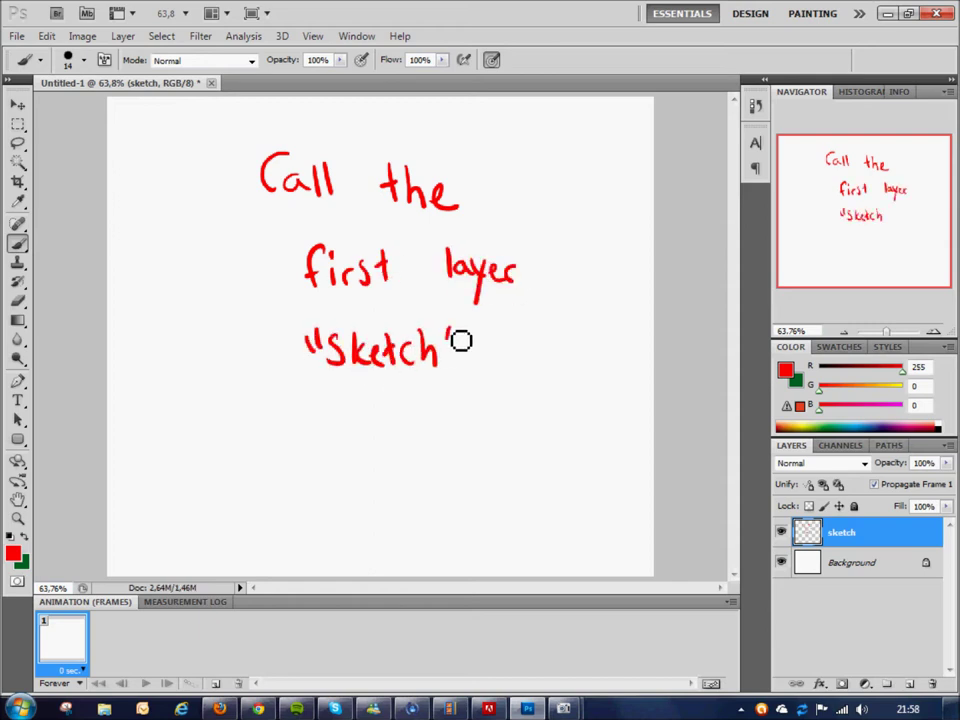
{"action": "left_click", "coordinate": [17, 299]}
{"action": "left_click", "coordinate": [75, 60]}
Erase the reminder note and sketch the red head circle, guidelines and body outline
{"action": "mouse_move", "coordinate": [280, 190]}
{"action": "left_mouse_down"}
{"action": "mouse_move", "coordinate": [268, 236]}
{"action": "mouse_move", "coordinate": [360, 210]}
{"action": "left_mouse_up"}
{"action": "key", "text": "b"}
{"action": "mouse_move", "coordinate": [497, 182]}
{"action": "left_mouse_down"}
{"action": "mouse_move", "coordinate": [371, 261]}
{"action": "mouse_move", "coordinate": [525, 251]}
{"action": "left_mouse_up"}
{"action": "left_click_drag", "start_coordinate": [441, 154], "coordinate": [456, 332]}
{"action": "mouse_move", "coordinate": [354, 255]}
{"action": "left_mouse_down"}
{"action": "mouse_move", "coordinate": [525, 245]}
{"action": "mouse_move", "coordinate": [347, 370]}
{"action": "mouse_move", "coordinate": [346, 428]}
{"action": "left_mouse_up"}
{"action": "left_click_drag", "start_coordinate": [476, 467], "coordinate": [497, 309]}
Sketch the body and leg lines down to the canvas bottom, with a left paw
{"action": "key", "text": "e"}
{"action": "left_click_drag", "start_coordinate": [346, 428], "coordinate": [334, 343]}
{"action": "key", "text": "b"}
{"action": "left_click_drag", "start_coordinate": [354, 268], "coordinate": [346, 455]}
{"action": "left_click_drag", "start_coordinate": [343, 320], "coordinate": [264, 510]}
{"action": "left_click_drag", "start_coordinate": [493, 295], "coordinate": [455, 425]}
{"action": "left_click_drag", "start_coordinate": [340, 335], "coordinate": [336, 530]}
{"action": "left_click_drag", "start_coordinate": [485, 355], "coordinate": [462, 505]}
{"action": "left_click_drag", "start_coordinate": [334, 526], "coordinate": [338, 575]}
{"action": "left_click_drag", "start_coordinate": [264, 505], "coordinate": [300, 550]}
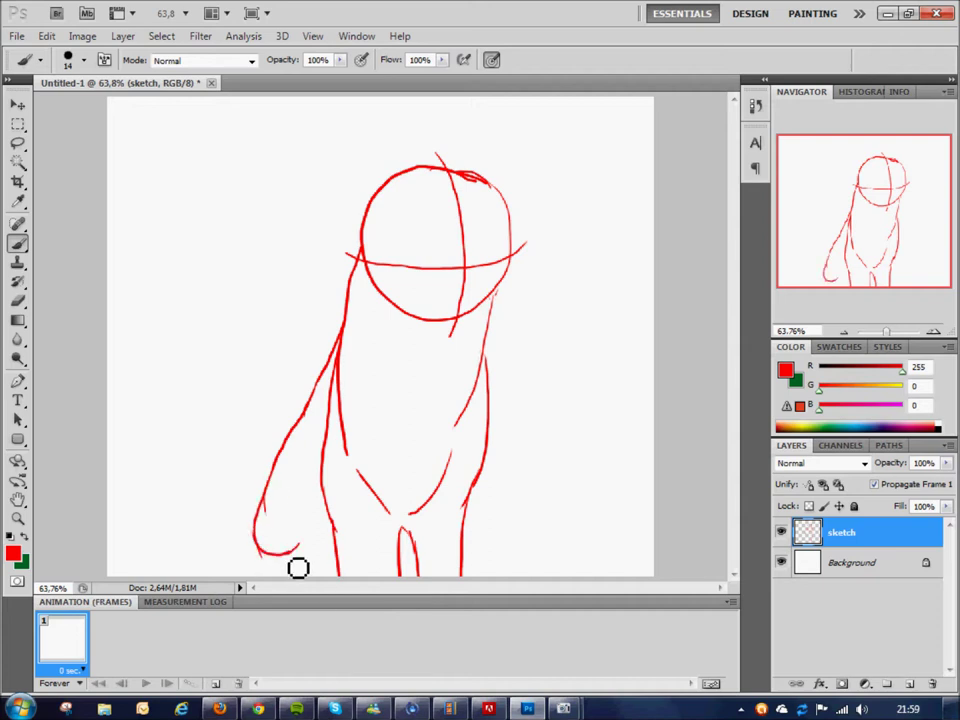
Sketch the fluffy tail, then draw and erase a labelled 'Nose' demonstration
{"action": "key", "text": "e"}
{"action": "key", "text": "b"}
{"action": "mouse_move", "coordinate": [279, 343]}
{"action": "left_mouse_down"}
{"action": "mouse_move", "coordinate": [296, 435]}
{"action": "mouse_move", "coordinate": [244, 369]}
{"action": "mouse_move", "coordinate": [280, 322]}
{"action": "left_mouse_up"}
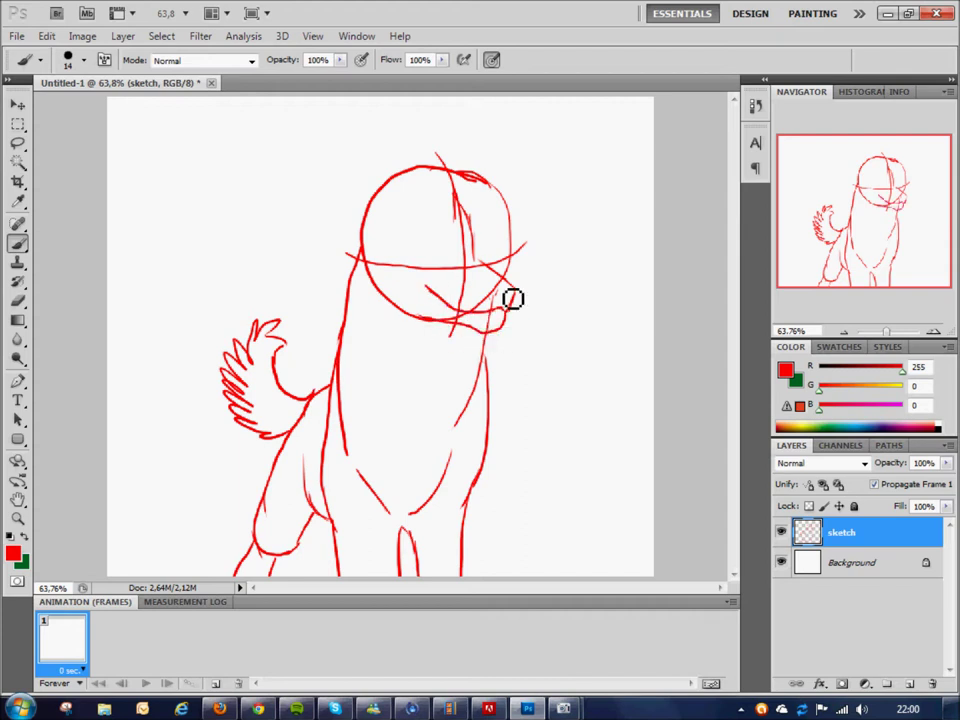
{"action": "left_click_drag", "start_coordinate": [235, 157], "coordinate": [279, 189]}
{"action": "left_click_drag", "start_coordinate": [200, 210], "coordinate": [283, 190]}
{"action": "left_click_drag", "start_coordinate": [215, 245], "coordinate": [245, 240]}
{"action": "mouse_move", "coordinate": [318, 127]}
{"action": "left_mouse_down"}
{"action": "mouse_move", "coordinate": [287, 158]}
{"action": "mouse_move", "coordinate": [380, 135]}
{"action": "left_mouse_up"}
{"action": "key", "text": "e"}
{"action": "mouse_move", "coordinate": [195, 248]}
{"action": "left_mouse_down"}
{"action": "mouse_move", "coordinate": [279, 139]}
{"action": "mouse_move", "coordinate": [380, 135]}
{"action": "left_mouse_up"}
{"action": "key", "text": "b"}
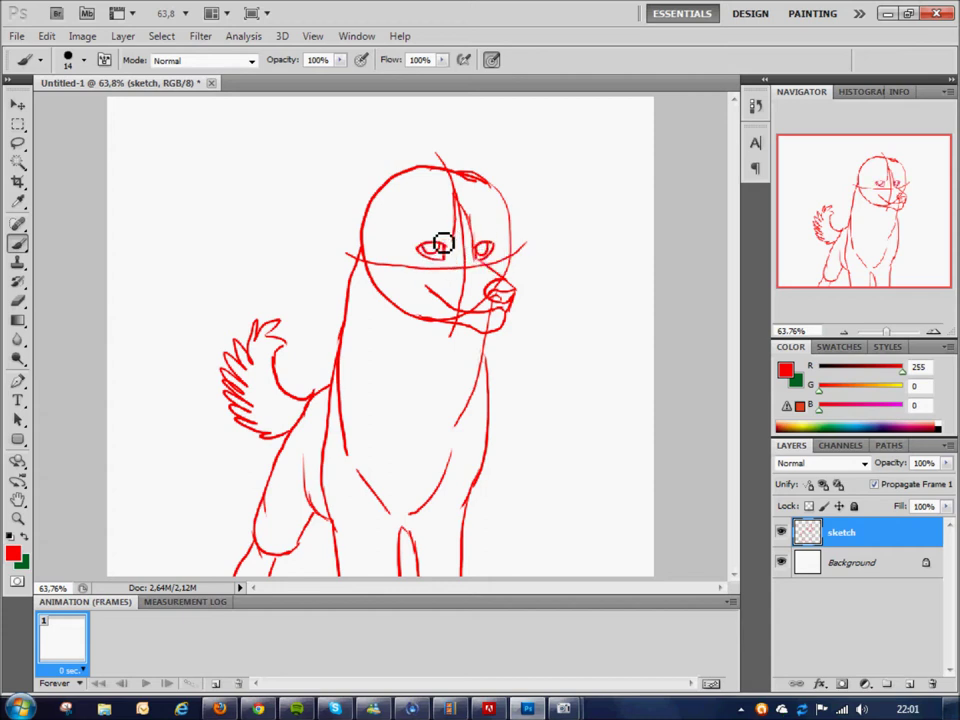
Sketch the lower cheek, tall pointed ears and chest fur strokes
{"action": "left_click_drag", "start_coordinate": [374, 272], "coordinate": [420, 320]}
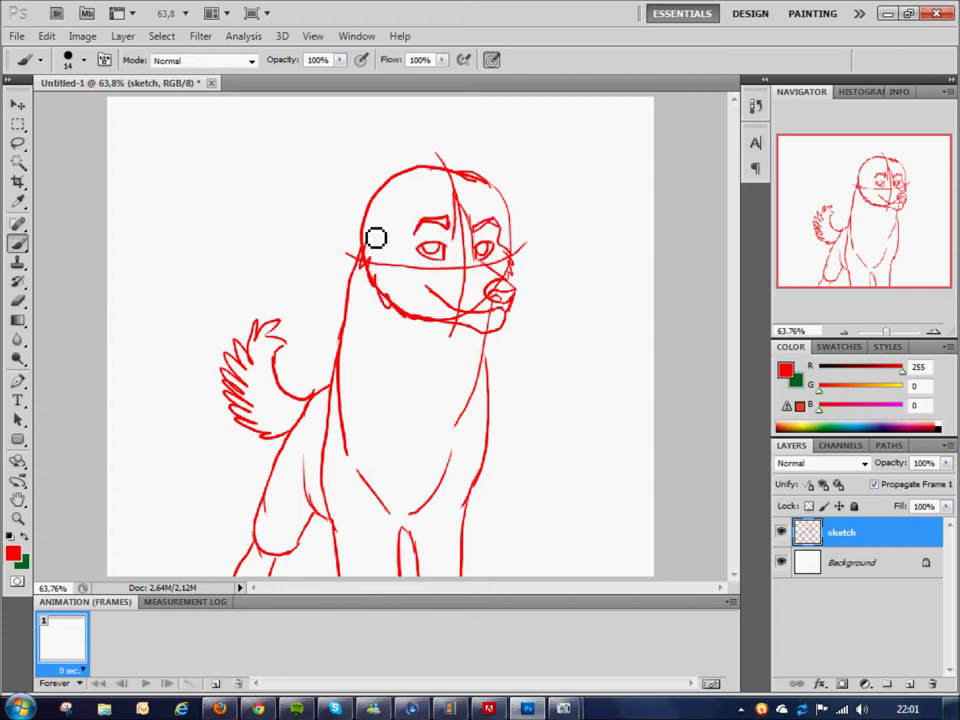
{"action": "mouse_move", "coordinate": [366, 210]}
{"action": "left_mouse_down"}
{"action": "mouse_move", "coordinate": [422, 165]}
{"action": "mouse_move", "coordinate": [490, 185]}
{"action": "left_mouse_up"}
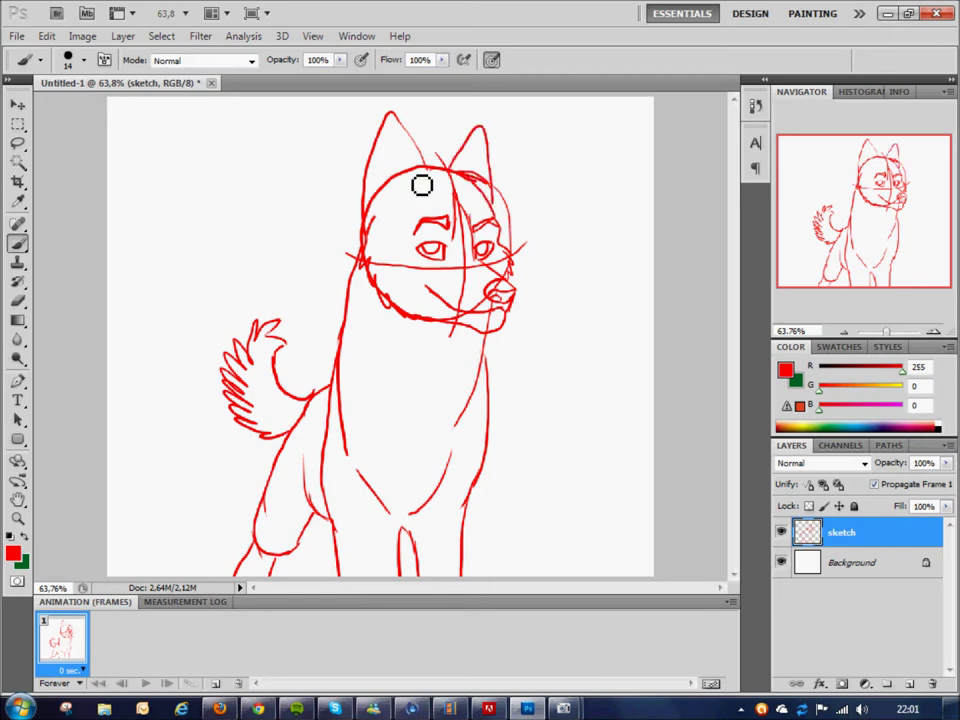
{"action": "key", "text": "e"}
{"action": "key", "text": "b"}
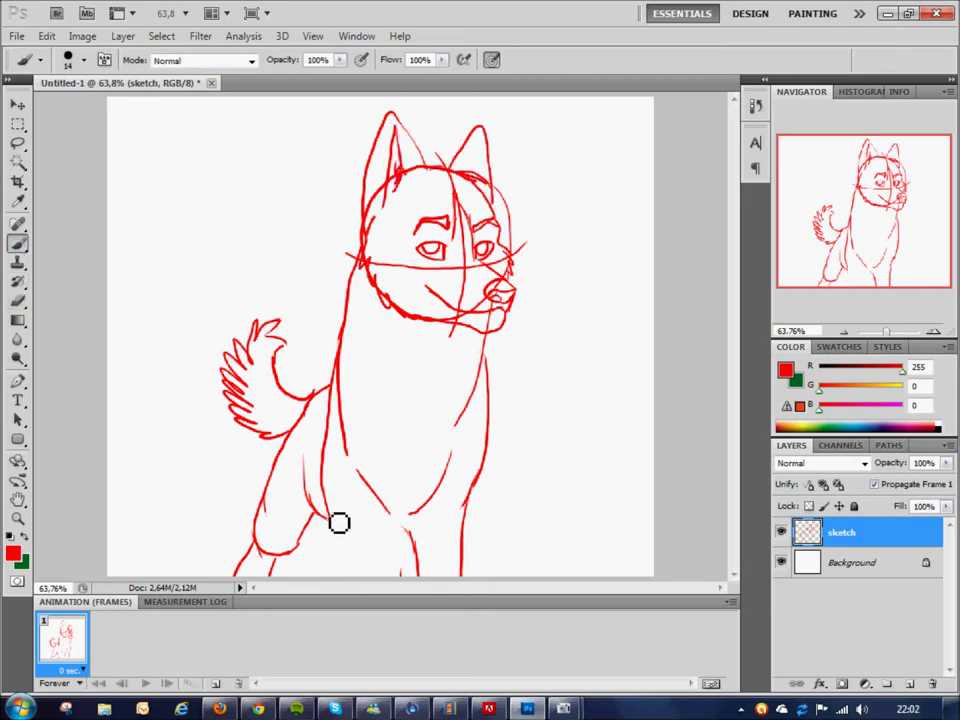
{"action": "left_click_drag", "start_coordinate": [380, 345], "coordinate": [402, 432]}
{"action": "left_click_drag", "start_coordinate": [465, 358], "coordinate": [432, 444]}
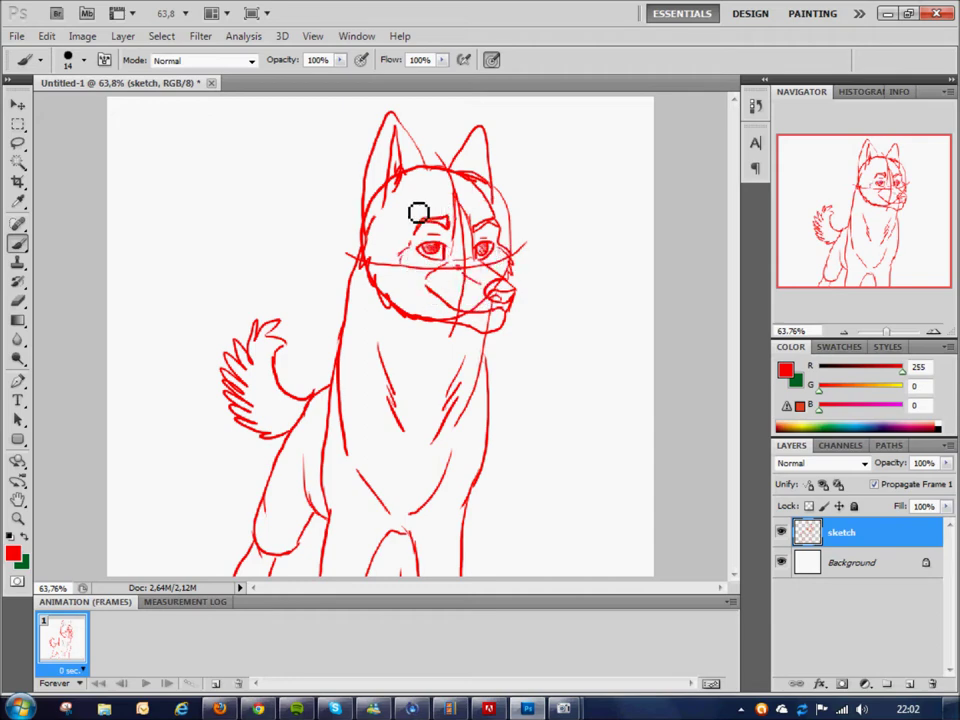
Write a 'Raw Sketch, change this later' note and add a new empty layer
{"action": "mouse_move", "coordinate": [172, 225]}
{"action": "left_mouse_down"}
{"action": "mouse_move", "coordinate": [274, 161]}
{"action": "mouse_move", "coordinate": [242, 240]}
{"action": "mouse_move", "coordinate": [336, 152]}
{"action": "mouse_move", "coordinate": [276, 276]}
{"action": "mouse_move", "coordinate": [302, 250]}
{"action": "left_mouse_up"}
{"action": "left_click_drag", "start_coordinate": [312, 238], "coordinate": [345, 200]}
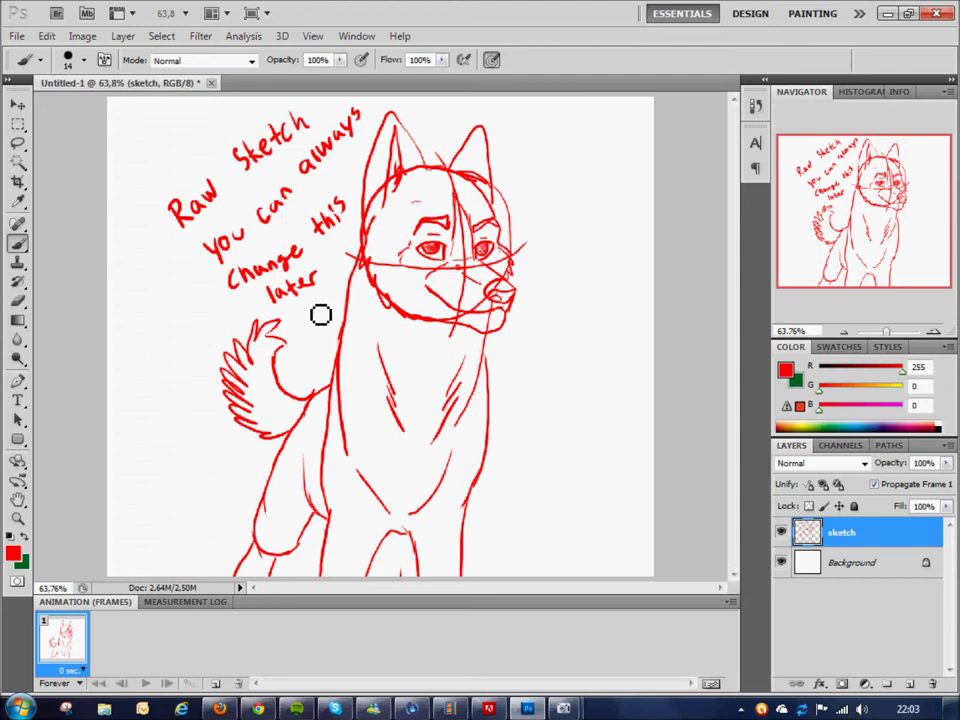
{"action": "left_click", "coordinate": [910, 684]}
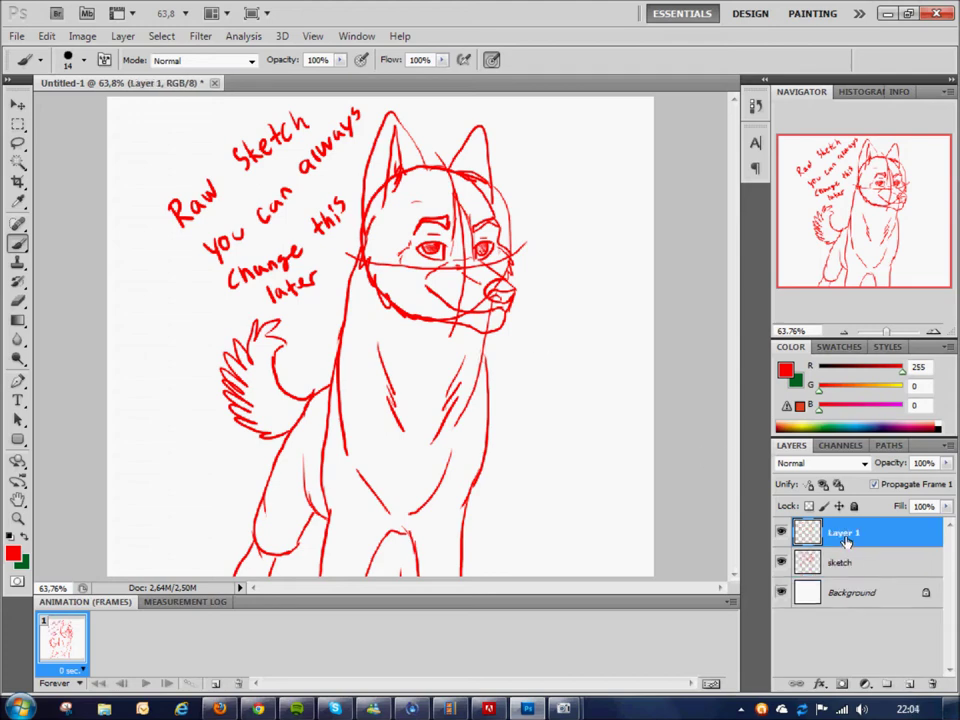
Write a 'Make this 50%' note and set the sketch layer's opacity to 50%
{"action": "left_click", "coordinate": [841, 562]}
{"action": "left_click_drag", "start_coordinate": [130, 445], "coordinate": [170, 365]}
{"action": "left_click_drag", "start_coordinate": [148, 472], "coordinate": [167, 444]}
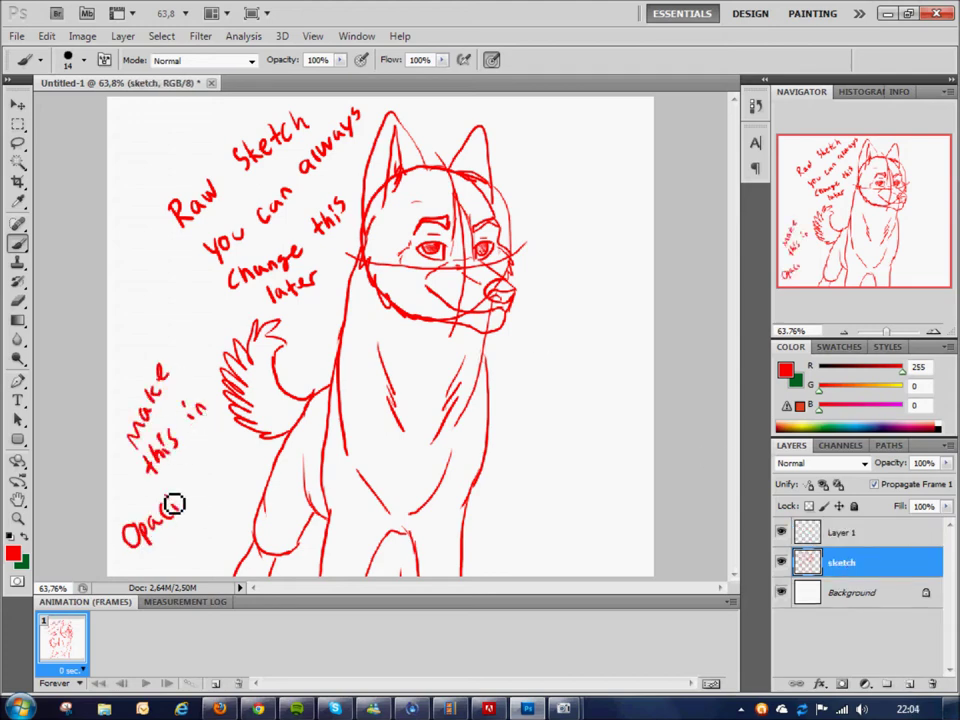
{"action": "left_click_drag", "start_coordinate": [178, 540], "coordinate": [220, 525]}
{"action": "left_click", "coordinate": [915, 463]}
{"action": "type", "text": "50"}
Select Layer 1, switch to black and write a 'New layer, call it Lineart' note
{"action": "left_click", "coordinate": [843, 532]}
{"action": "key", "text": "v"}
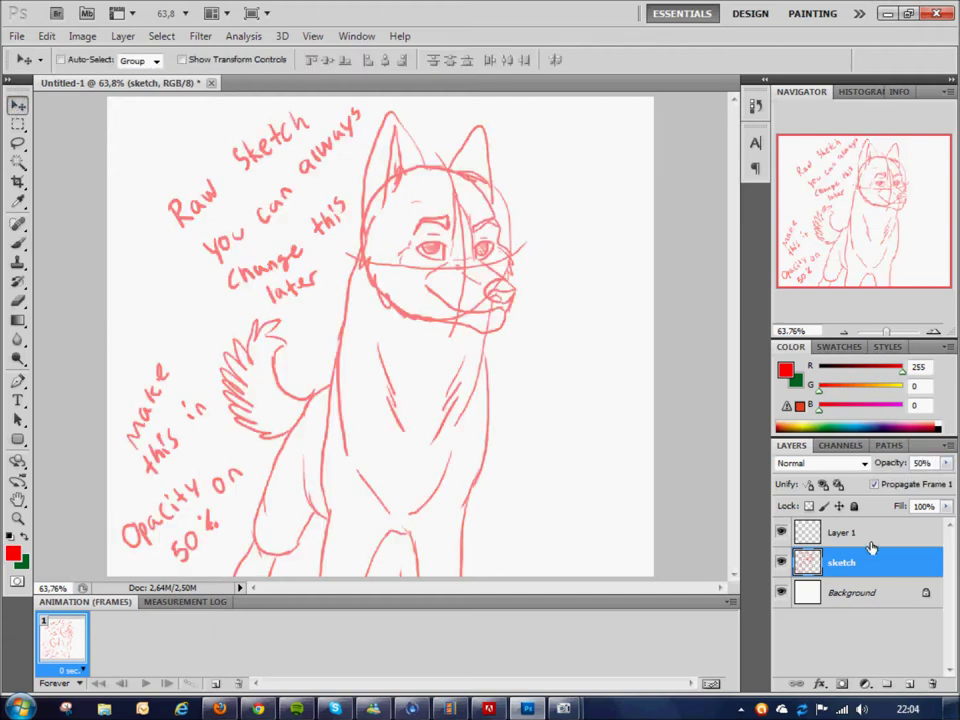
{"action": "left_click_drag", "start_coordinate": [902, 374], "coordinate": [793, 375]}
{"action": "key", "text": "b"}
{"action": "mouse_move", "coordinate": [524, 150]}
{"action": "left_mouse_down"}
{"action": "mouse_move", "coordinate": [540, 128]}
{"action": "mouse_move", "coordinate": [566, 148]}
{"action": "left_mouse_up"}
{"action": "left_click_drag", "start_coordinate": [541, 160], "coordinate": [592, 200]}
{"action": "mouse_move", "coordinate": [556, 297]}
{"action": "left_mouse_down"}
{"action": "mouse_move", "coordinate": [597, 343]}
{"action": "mouse_move", "coordinate": [531, 165]}
{"action": "left_mouse_up"}
Clear the black notes, zoom in on the dog's head and set a 4 px brush
{"action": "key", "text": "Return"}
{"action": "key", "text": "e"}
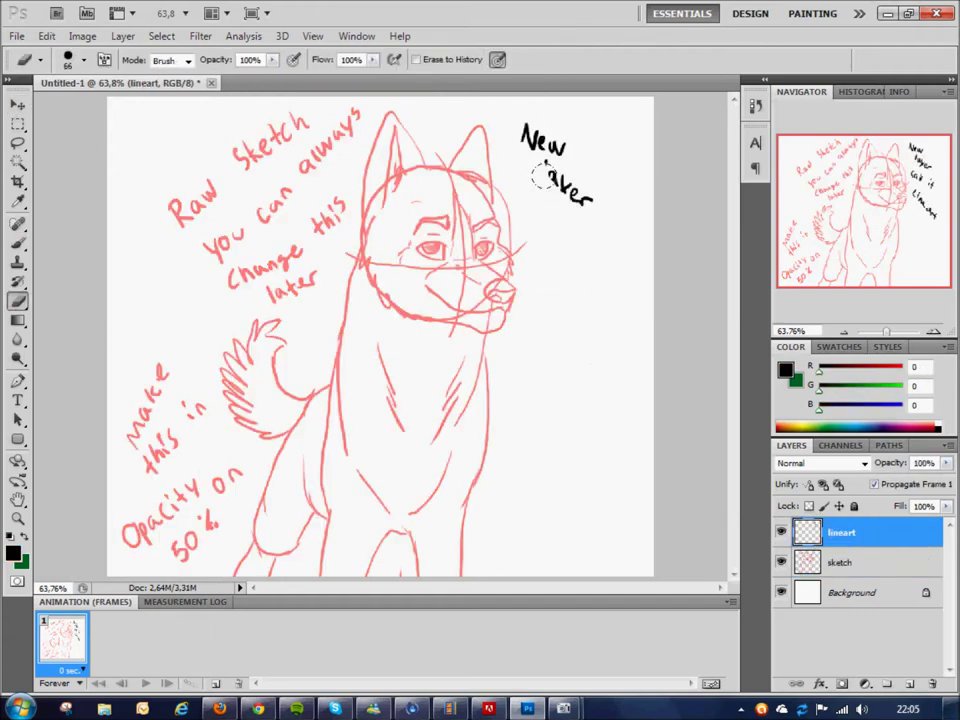
{"action": "key", "text": "b"}
{"action": "scroll", "coordinate": [400, 300], "scroll_direction": "up", "scroll_amount": 3}
{"action": "left_click", "coordinate": [84, 60]}
{"action": "type", "text": "4"}
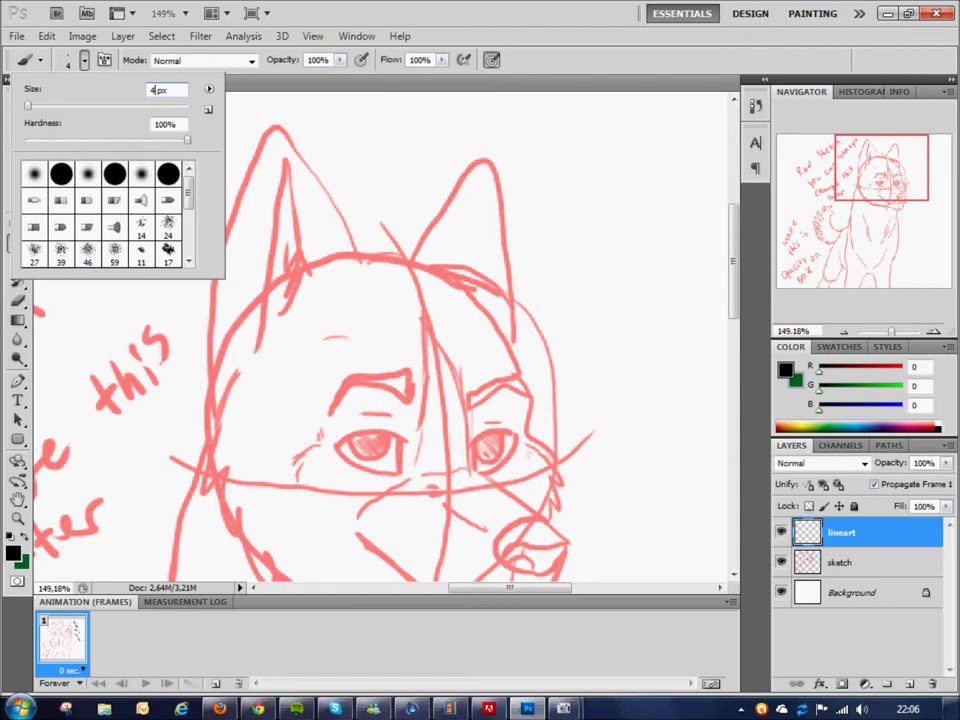
Write a '4 px brush' note, erase it and zoom in further
{"action": "key", "text": "Return"}
{"action": "left_click_drag", "start_coordinate": [543, 125], "coordinate": [555, 160]}
{"action": "left_click_drag", "start_coordinate": [551, 140], "coordinate": [547, 170]}
{"action": "left_click_drag", "start_coordinate": [568, 165], "coordinate": [572, 192]}
{"action": "left_click_drag", "start_coordinate": [584, 170], "coordinate": [598, 188]}
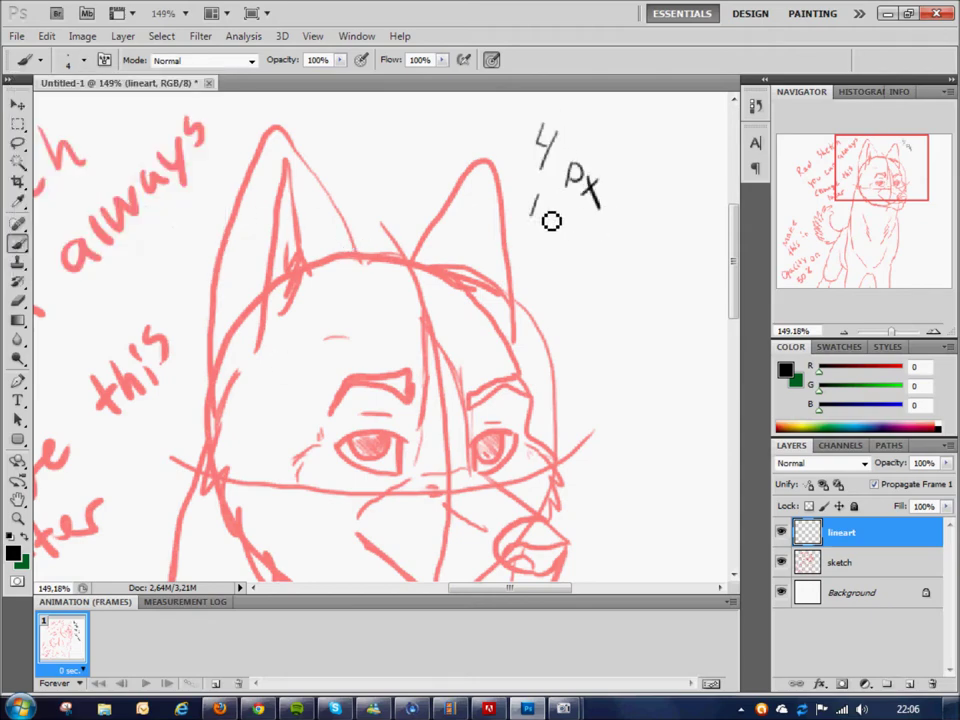
{"action": "left_click_drag", "start_coordinate": [531, 190], "coordinate": [550, 215]}
{"action": "left_click_drag", "start_coordinate": [558, 200], "coordinate": [640, 215]}
{"action": "key", "text": "e"}
{"action": "scroll", "coordinate": [400, 330], "scroll_direction": "up", "scroll_amount": 3}
{"action": "key", "text": "b"}
Ink both eyes' lids and both eyebrows in black
{"action": "mouse_move", "coordinate": [332, 325]}
{"action": "left_mouse_down"}
{"action": "mouse_move", "coordinate": [432, 305]}
{"action": "mouse_move", "coordinate": [435, 368]}
{"action": "left_mouse_up"}
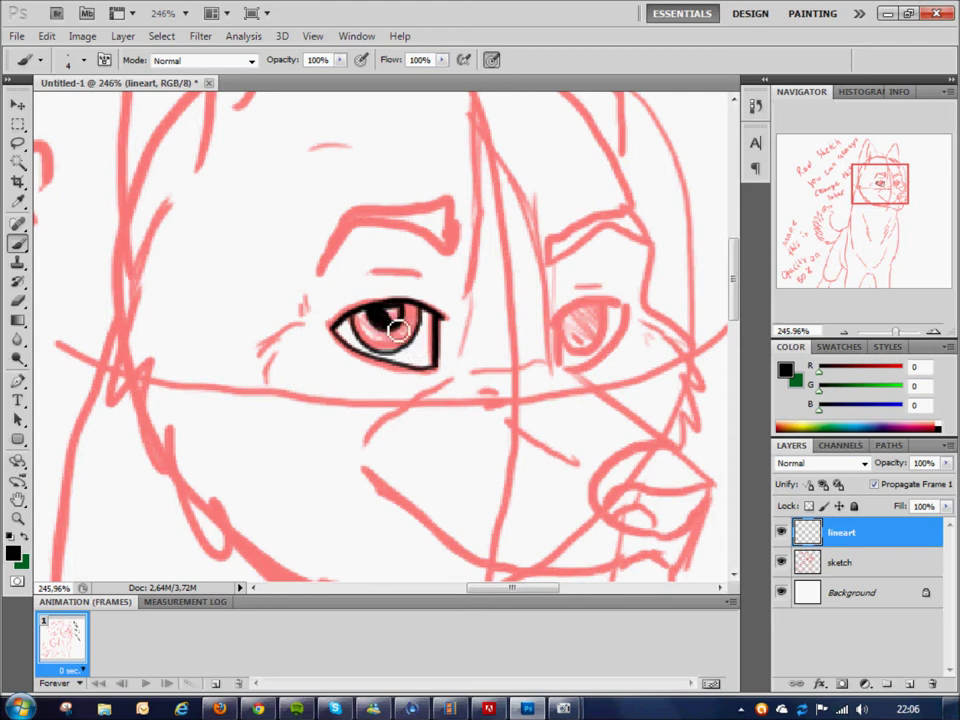
{"action": "left_click_drag", "start_coordinate": [553, 338], "coordinate": [615, 305]}
{"action": "left_click_drag", "start_coordinate": [558, 365], "coordinate": [614, 315]}
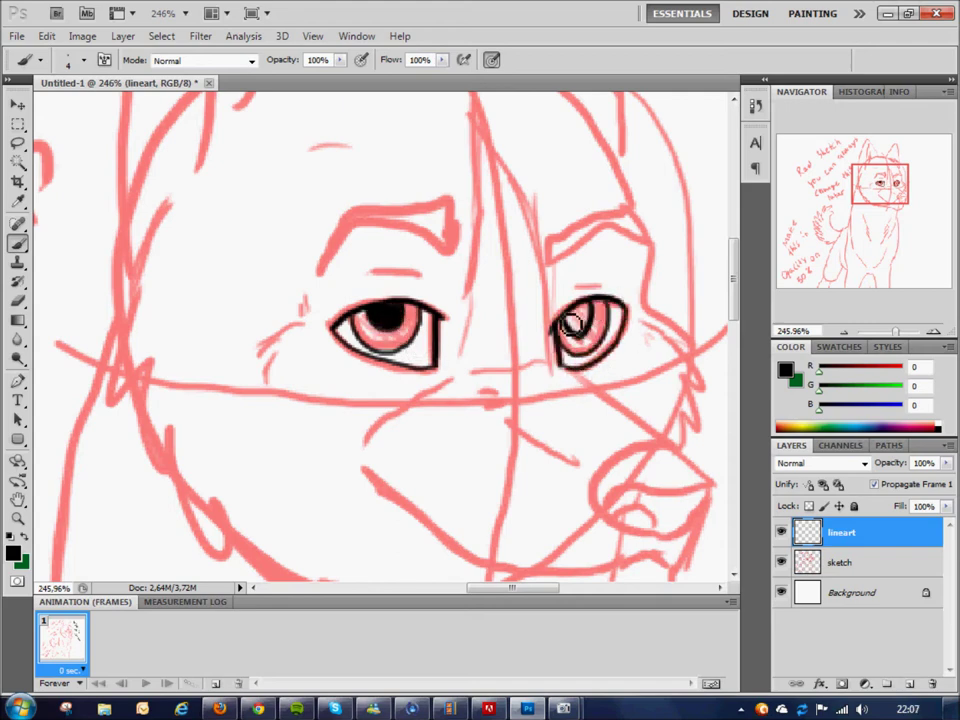
{"action": "key", "text": "e"}
{"action": "key", "text": "b"}
{"action": "mouse_move", "coordinate": [320, 268]}
{"action": "left_mouse_down"}
{"action": "mouse_move", "coordinate": [455, 250]}
{"action": "mouse_move", "coordinate": [328, 261]}
{"action": "mouse_move", "coordinate": [347, 197]}
{"action": "mouse_move", "coordinate": [422, 212]}
{"action": "mouse_move", "coordinate": [420, 228]}
{"action": "left_mouse_up"}
{"action": "mouse_move", "coordinate": [551, 243]}
{"action": "left_mouse_down"}
{"action": "mouse_move", "coordinate": [628, 221]}
{"action": "mouse_move", "coordinate": [615, 216]}
{"action": "mouse_move", "coordinate": [574, 253]}
{"action": "mouse_move", "coordinate": [600, 220]}
{"action": "left_mouse_up"}
Ink the lashes, cheek line, nose bridge, forehead, right face contour and muzzle lines
{"action": "left_click_drag", "start_coordinate": [305, 296], "coordinate": [302, 314]}
{"action": "left_click_drag", "start_coordinate": [275, 330], "coordinate": [264, 385]}
{"action": "left_click_drag", "start_coordinate": [470, 292], "coordinate": [460, 365]}
{"action": "left_click_drag", "start_coordinate": [478, 118], "coordinate": [540, 230]}
{"action": "left_click_drag", "start_coordinate": [645, 232], "coordinate": [711, 390]}
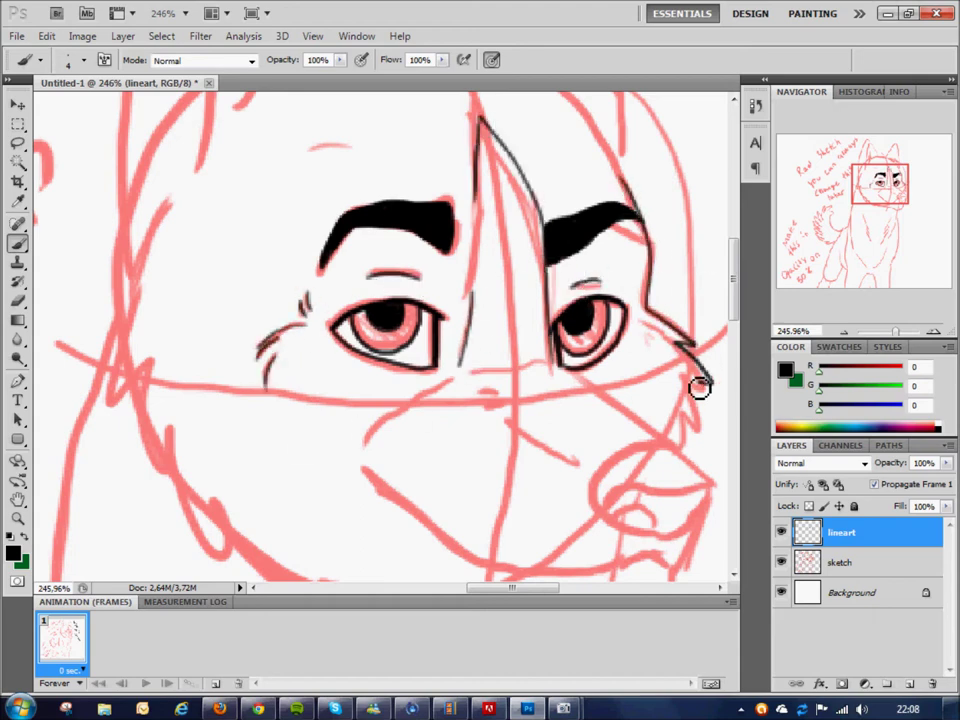
{"action": "scroll", "coordinate": [711, 390], "scroll_direction": "down", "scroll_amount": 3}
{"action": "left_click_drag", "start_coordinate": [700, 205], "coordinate": [690, 300]}
{"action": "mouse_move", "coordinate": [560, 228]}
{"action": "left_mouse_down"}
{"action": "mouse_move", "coordinate": [705, 345]}
{"action": "mouse_move", "coordinate": [595, 435]}
{"action": "mouse_move", "coordinate": [385, 345]}
{"action": "left_mouse_up"}
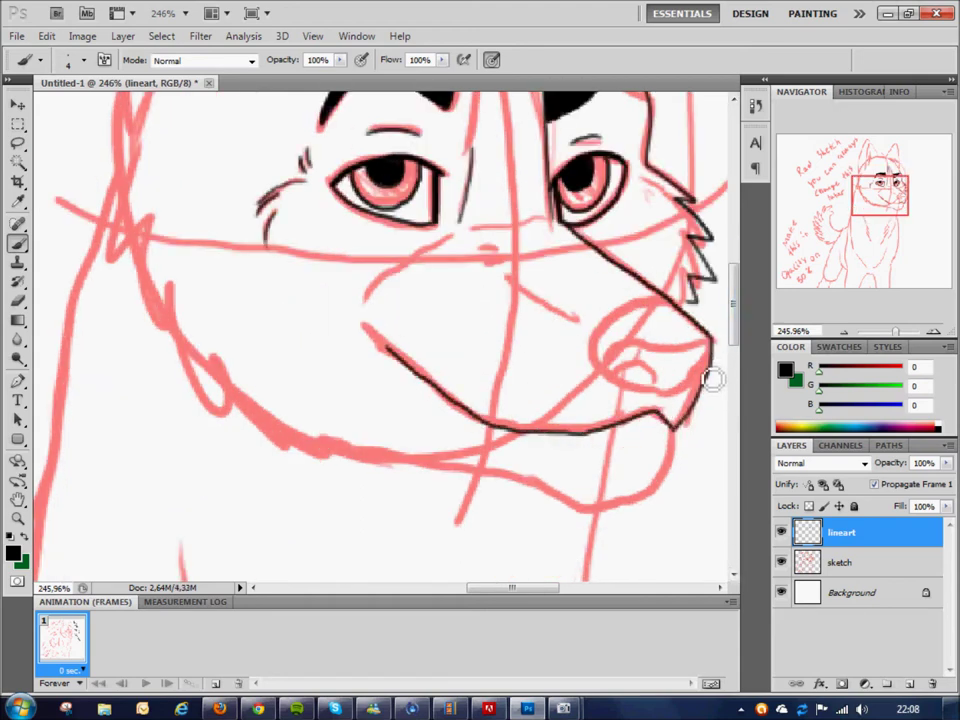
{"action": "left_click_drag", "start_coordinate": [711, 378], "coordinate": [655, 300]}
{"action": "left_click_drag", "start_coordinate": [630, 370], "coordinate": [656, 392]}
{"action": "scroll", "coordinate": [684, 349], "scroll_direction": "down", "scroll_amount": 2}
Write the undo shortcut note with 'step backward' below the muzzle
{"action": "left_click_drag", "start_coordinate": [456, 446], "coordinate": [458, 490]}
{"action": "left_click_drag", "start_coordinate": [470, 442], "coordinate": [468, 492]}
{"action": "mouse_move", "coordinate": [488, 492]}
{"action": "left_mouse_down"}
{"action": "mouse_move", "coordinate": [508, 458]}
{"action": "mouse_move", "coordinate": [512, 490]}
{"action": "left_mouse_up"}
{"action": "left_click_drag", "start_coordinate": [549, 462], "coordinate": [549, 490]}
{"action": "left_click_drag", "start_coordinate": [582, 462], "coordinate": [612, 492]}
{"action": "left_click_drag", "start_coordinate": [520, 522], "coordinate": [528, 552]}
{"action": "left_click_drag", "start_coordinate": [540, 540], "coordinate": [570, 548]}
{"action": "left_click_drag", "start_coordinate": [595, 522], "coordinate": [652, 555]}
{"action": "left_click_drag", "start_coordinate": [655, 535], "coordinate": [690, 550]}
{"action": "left_click_drag", "start_coordinate": [695, 540], "coordinate": [710, 522]}
Step back with Ctrl+Alt+Z, then add '+ alt' and 'time' to the shortcut note
{"action": "key", "text": "ctrl+alt+z"}
{"action": "key", "text": "ctrl+alt+z"}
{"action": "key", "text": "ctrl+alt+z"}
{"action": "left_click_drag", "start_coordinate": [643, 462], "coordinate": [643, 482]}
{"action": "left_click_drag", "start_coordinate": [634, 472], "coordinate": [653, 471]}
{"action": "left_click_drag", "start_coordinate": [675, 465], "coordinate": [677, 483]}
{"action": "left_click_drag", "start_coordinate": [688, 455], "coordinate": [687, 483]}
{"action": "left_click_drag", "start_coordinate": [701, 456], "coordinate": [701, 483]}
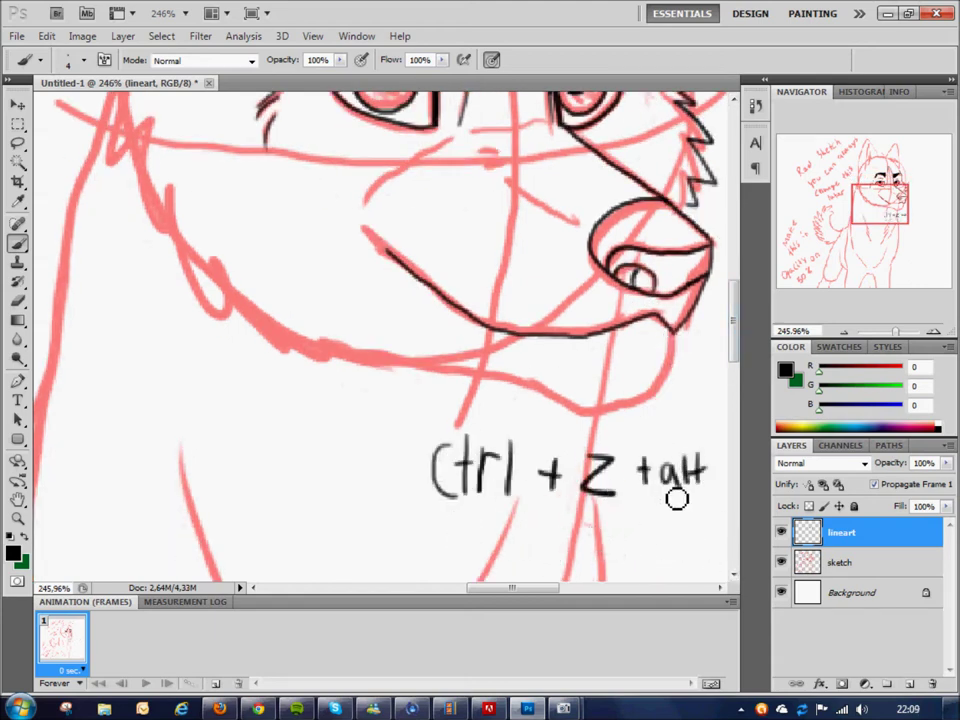
{"action": "mouse_move", "coordinate": [400, 535]}
{"action": "left_mouse_down"}
{"action": "mouse_move", "coordinate": [525, 553]}
{"action": "mouse_move", "coordinate": [681, 531]}
{"action": "left_mouse_up"}
{"action": "scroll", "coordinate": [681, 531], "scroll_direction": "down", "scroll_amount": 3}
{"action": "left_click_drag", "start_coordinate": [632, 455], "coordinate": [703, 450]}
{"action": "left_click_drag", "start_coordinate": [430, 505], "coordinate": [601, 515]}
{"action": "left_click_drag", "start_coordinate": [594, 502], "coordinate": [610, 501]}
{"action": "left_click_drag", "start_coordinate": [618, 498], "coordinate": [619, 513]}
{"action": "left_click_drag", "start_coordinate": [625, 514], "coordinate": [670, 511]}
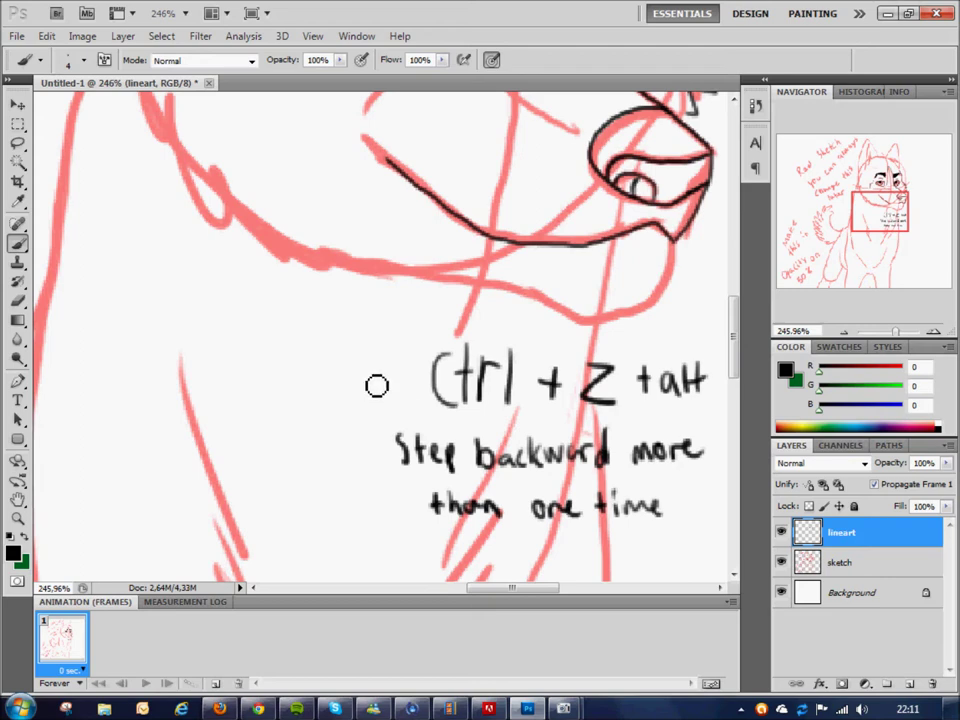
Erase the step-backward shortcut note
{"action": "key", "text": "e"}
{"action": "left_click_drag", "start_coordinate": [430, 380], "coordinate": [560, 505]}
{"action": "left_click_drag", "start_coordinate": [580, 385], "coordinate": [700, 500]}
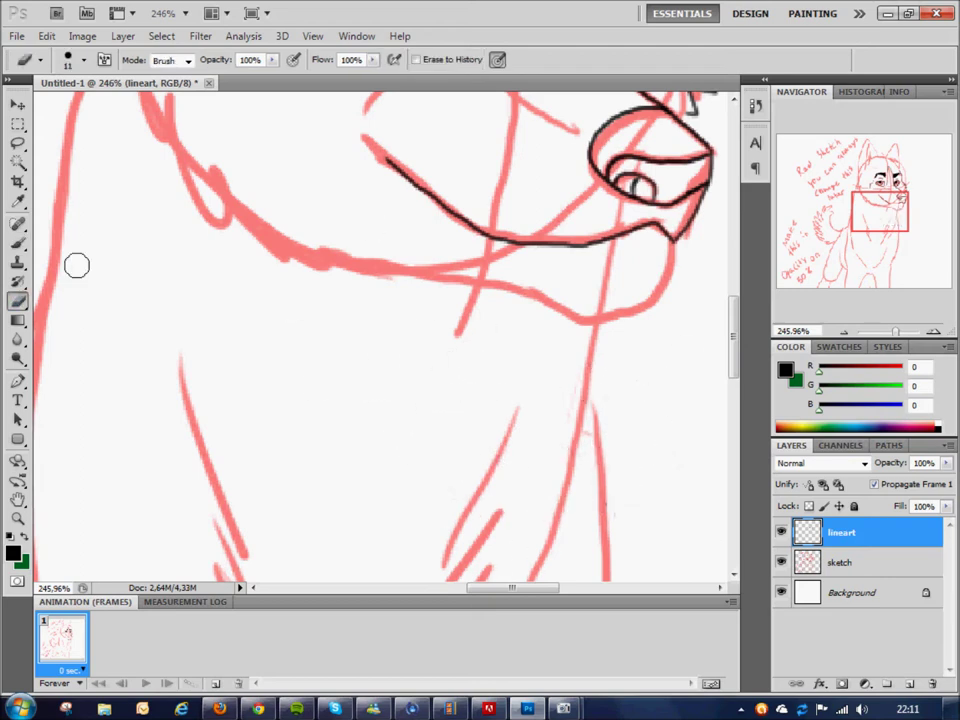
Ink the lower jaw, the face fur strokes and the first ear in black
{"action": "key", "text": "b"}
{"action": "left_click_drag", "start_coordinate": [671, 290], "coordinate": [377, 278]}
{"action": "left_click_drag", "start_coordinate": [300, 253], "coordinate": [491, 452]}
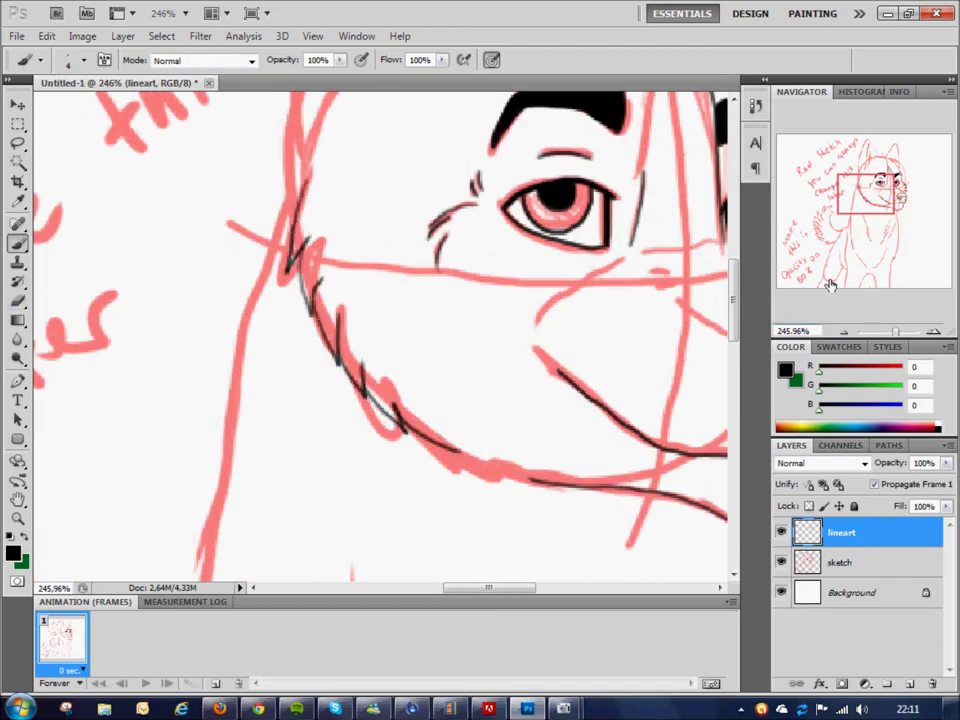
{"action": "left_click_drag", "start_coordinate": [245, 91], "coordinate": [345, 456]}
{"action": "left_click_drag", "start_coordinate": [396, 128], "coordinate": [343, 450]}
{"action": "mouse_move", "coordinate": [291, 568]}
{"action": "left_mouse_down"}
{"action": "mouse_move", "coordinate": [336, 141]}
{"action": "mouse_move", "coordinate": [498, 289]}
{"action": "left_mouse_up"}
{"action": "left_click_drag", "start_coordinate": [430, 305], "coordinate": [420, 324]}
Ink the second ear, the neck line and the chest and shoulder fur in black
{"action": "left_click_drag", "start_coordinate": [650, 351], "coordinate": [409, 351]}
{"action": "mouse_move", "coordinate": [200, 350]}
{"action": "left_mouse_down"}
{"action": "mouse_move", "coordinate": [360, 350]}
{"action": "mouse_move", "coordinate": [525, 460]}
{"action": "left_mouse_up"}
{"action": "left_click_drag", "start_coordinate": [886, 158], "coordinate": [886, 222]}
{"action": "left_click_drag", "start_coordinate": [386, 503], "coordinate": [514, 165]}
{"action": "left_click_drag", "start_coordinate": [96, 190], "coordinate": [190, 510]}
{"action": "left_click_drag", "start_coordinate": [460, 300], "coordinate": [416, 321]}
{"action": "mouse_move", "coordinate": [887, 228]}
{"action": "left_mouse_down"}
{"action": "mouse_move", "coordinate": [847, 233]}
{"action": "mouse_move", "coordinate": [832, 165]}
{"action": "left_mouse_up"}
{"action": "left_click_drag", "start_coordinate": [514, 86], "coordinate": [435, 476]}
{"action": "left_click_drag", "start_coordinate": [832, 165], "coordinate": [848, 228]}
Continue the black central chest line down through the lower chest and legs
{"action": "left_click_drag", "start_coordinate": [401, 555], "coordinate": [422, 182]}
{"action": "left_click_drag", "start_coordinate": [842, 222], "coordinate": [838, 255]}
{"action": "left_click_drag", "start_coordinate": [463, 204], "coordinate": [480, 566]}
{"action": "left_click_drag", "start_coordinate": [838, 255], "coordinate": [835, 270]}
{"action": "left_click_drag", "start_coordinate": [514, 375], "coordinate": [478, 585]}
{"action": "left_click_drag", "start_coordinate": [835, 270], "coordinate": [861, 268]}
{"action": "mouse_move", "coordinate": [352, 580]}
{"action": "left_mouse_down"}
{"action": "mouse_move", "coordinate": [456, 413]}
{"action": "mouse_move", "coordinate": [545, 580]}
{"action": "left_mouse_up"}
{"action": "left_click_drag", "start_coordinate": [861, 268], "coordinate": [880, 268]}
Ink the right leg, the belly curve and the tail and hip curves
{"action": "left_click_drag", "start_coordinate": [514, 300], "coordinate": [514, 580]}
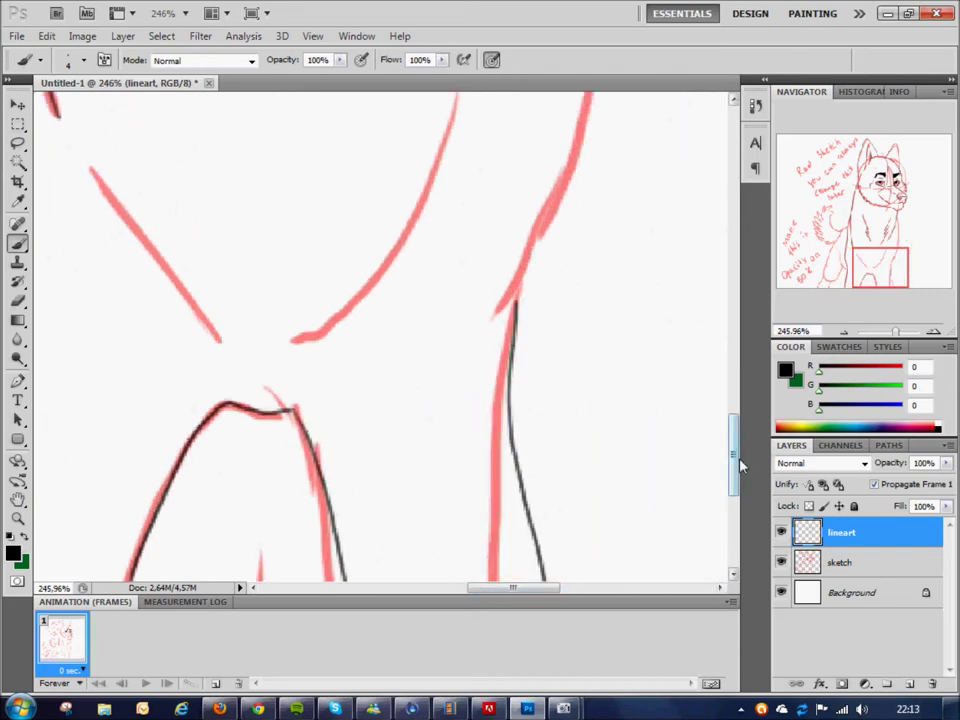
{"action": "left_click_drag", "start_coordinate": [880, 268], "coordinate": [880, 254]}
{"action": "mouse_move", "coordinate": [343, 486]}
{"action": "left_mouse_down"}
{"action": "mouse_move", "coordinate": [559, 381]}
{"action": "mouse_move", "coordinate": [594, 448]}
{"action": "mouse_move", "coordinate": [630, 369]}
{"action": "mouse_move", "coordinate": [601, 402]}
{"action": "mouse_move", "coordinate": [471, 225]}
{"action": "left_mouse_up"}
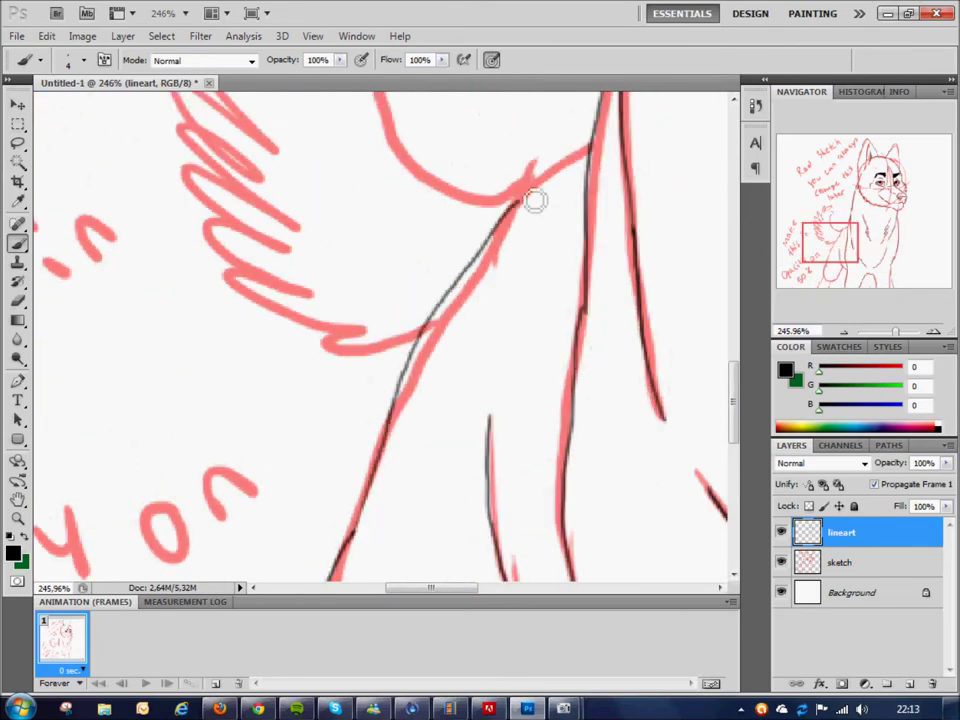
{"action": "mouse_move", "coordinate": [851, 248]}
{"action": "left_mouse_down"}
{"action": "mouse_move", "coordinate": [843, 256]}
{"action": "mouse_move", "coordinate": [859, 212]}
{"action": "left_mouse_up"}
{"action": "left_click_drag", "start_coordinate": [500, 340], "coordinate": [385, 199]}
{"action": "left_click_drag", "start_coordinate": [345, 510], "coordinate": [183, 360]}
{"action": "scroll", "coordinate": [183, 360], "scroll_direction": "down", "scroll_amount": 2}
{"action": "scroll", "coordinate": [186, 384], "scroll_direction": "down", "scroll_amount": 2}
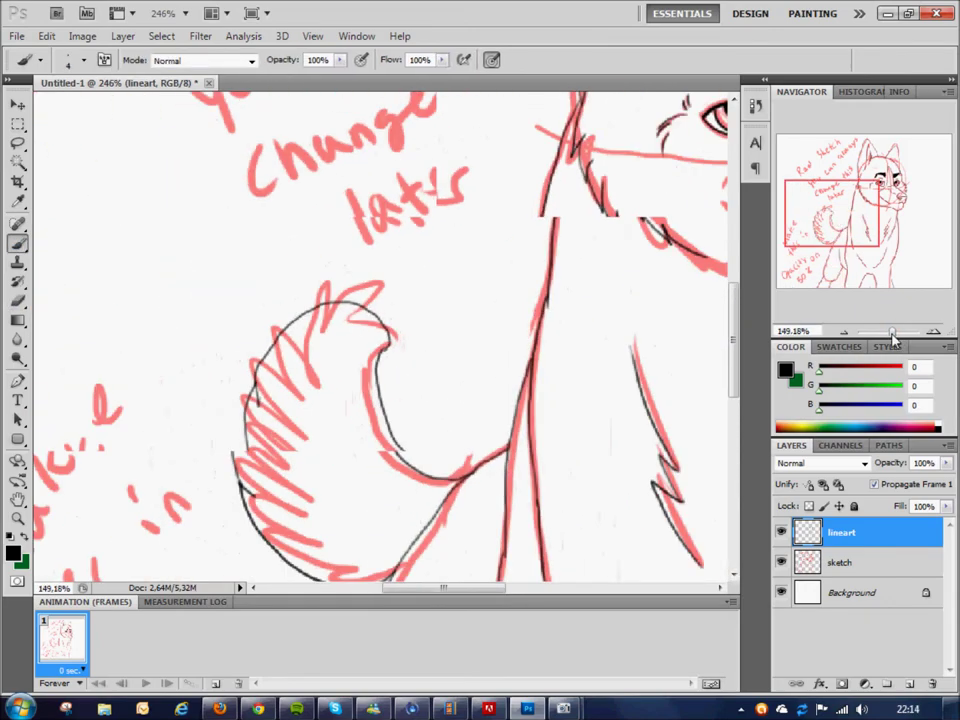
{"action": "scroll", "coordinate": [420, 210], "scroll_direction": "down", "scroll_amount": 2}
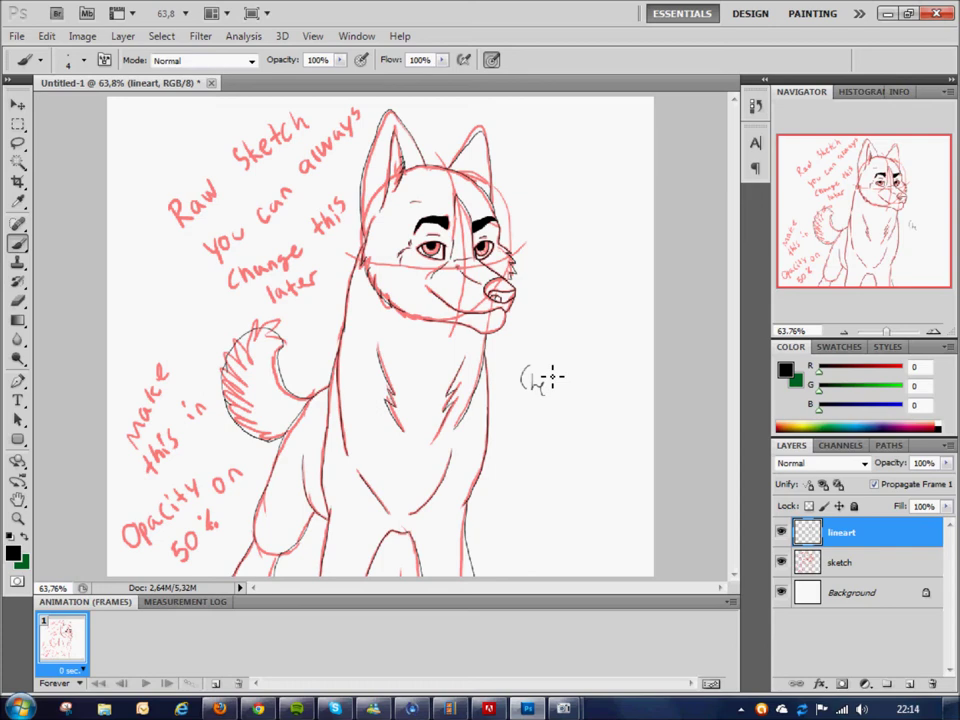
Undo the misdrawn letters and write a 'Check Sketch' note beside the muzzle
{"action": "key", "text": "ctrl+alt+z"}
{"action": "key", "text": "ctrl+alt+z"}
{"action": "left_click_drag", "start_coordinate": [535, 328], "coordinate": [533, 352]}
{"action": "left_click_drag", "start_coordinate": [541, 325], "coordinate": [556, 360]}
{"action": "left_click_drag", "start_coordinate": [561, 355], "coordinate": [575, 362]}
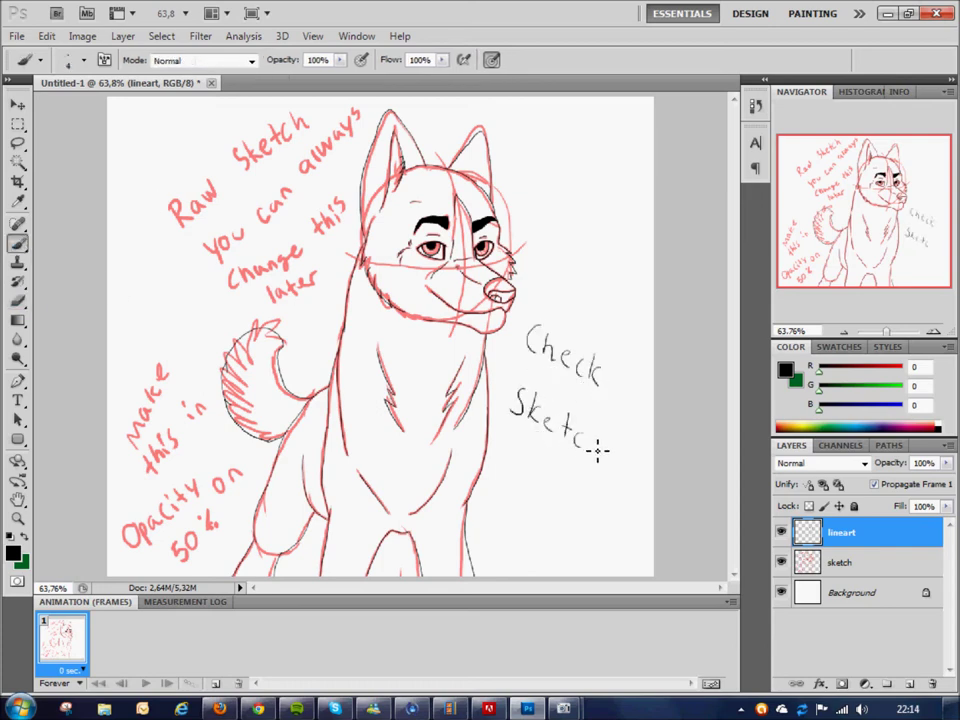
Hide the red sketch layer and erase the 'Check Sketch' note
{"action": "left_click", "coordinate": [781, 562]}
{"action": "key", "text": "e"}
{"action": "left_click_drag", "start_coordinate": [518, 478], "coordinate": [556, 482]}
{"action": "left_click_drag", "start_coordinate": [512, 400], "coordinate": [600, 440]}
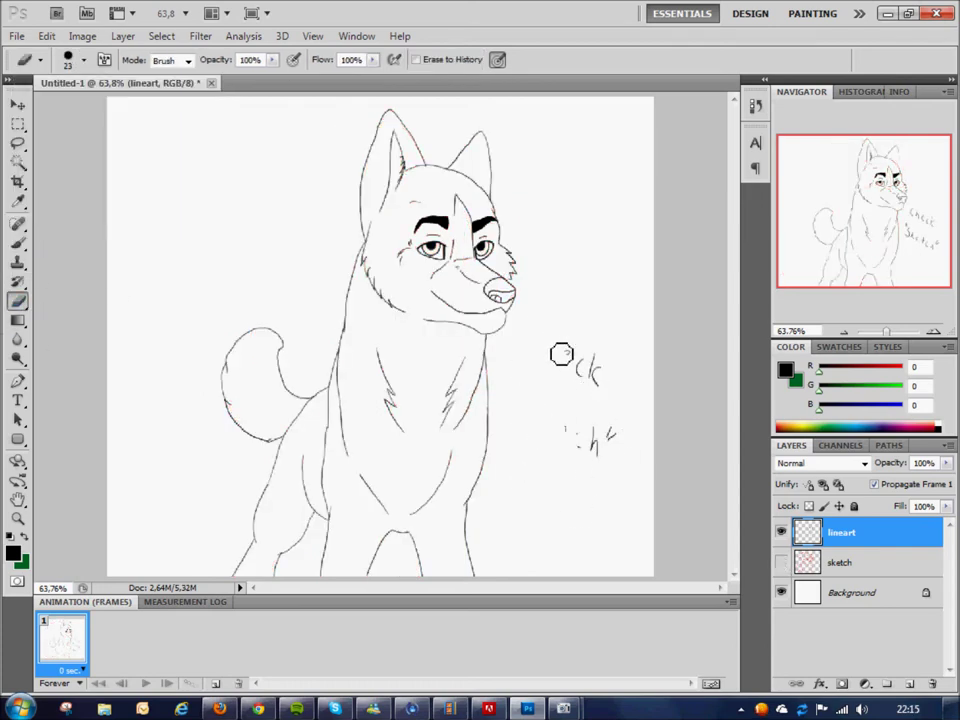
{"action": "left_click_drag", "start_coordinate": [525, 335], "coordinate": [600, 375]}
Add a new layer above the lineart and make green the brush colour
{"action": "key", "text": "ctrl+shift+alt+n"}
{"action": "key", "text": "b"}
{"action": "key", "text": "x"}
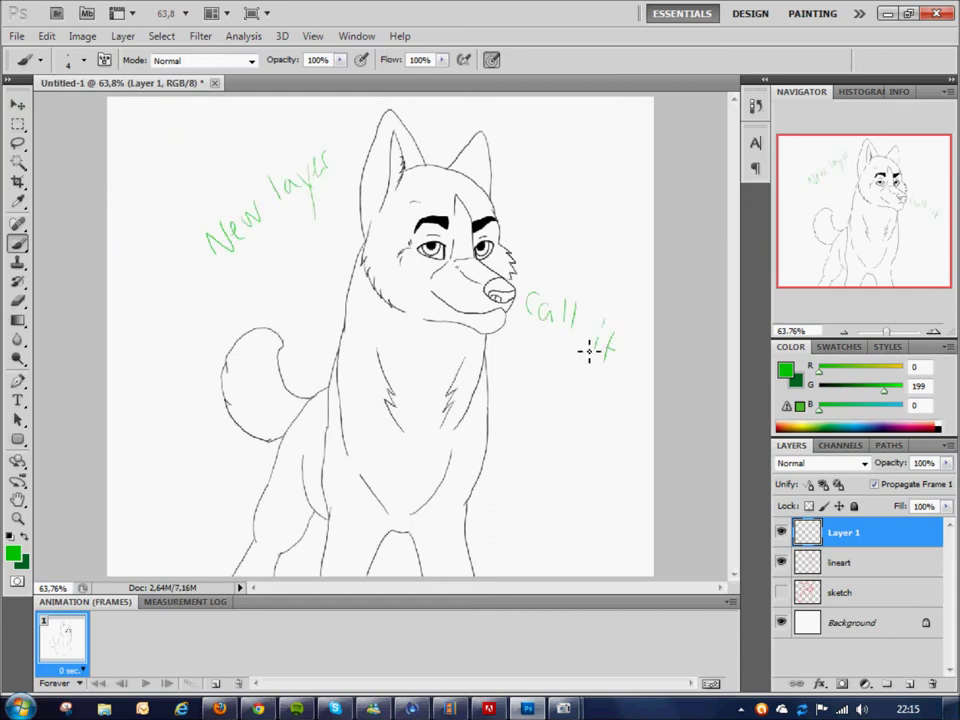
Finish the handwritten 'design' note and rename Layer 1 to coatdesign
{"action": "left_click_drag", "start_coordinate": [587, 481], "coordinate": [597, 492]}
{"action": "double_click", "coordinate": [843, 532]}
{"action": "type", "text": "d"}
{"action": "key", "text": "Return"}
{"action": "left_click", "coordinate": [40, 60]}
Draw a guide near the eye, note 'Make it multiply', and set coatdesign to Multiply
{"action": "left_click_drag", "start_coordinate": [528, 345], "coordinate": [535, 312]}
{"action": "left_click_drag", "start_coordinate": [576, 190], "coordinate": [638, 185]}
{"action": "mouse_move", "coordinate": [598, 210]}
{"action": "left_mouse_down"}
{"action": "mouse_move", "coordinate": [612, 238]}
{"action": "mouse_move", "coordinate": [708, 232]}
{"action": "left_mouse_up"}
{"action": "left_click", "coordinate": [822, 463]}
{"action": "left_click", "coordinate": [815, 523]}
Erase the stroke past the eye and draw green guides on the cheek and forehead
{"action": "key", "text": "e"}
{"action": "left_click_drag", "start_coordinate": [515, 295], "coordinate": [528, 350]}
{"action": "key", "text": "b"}
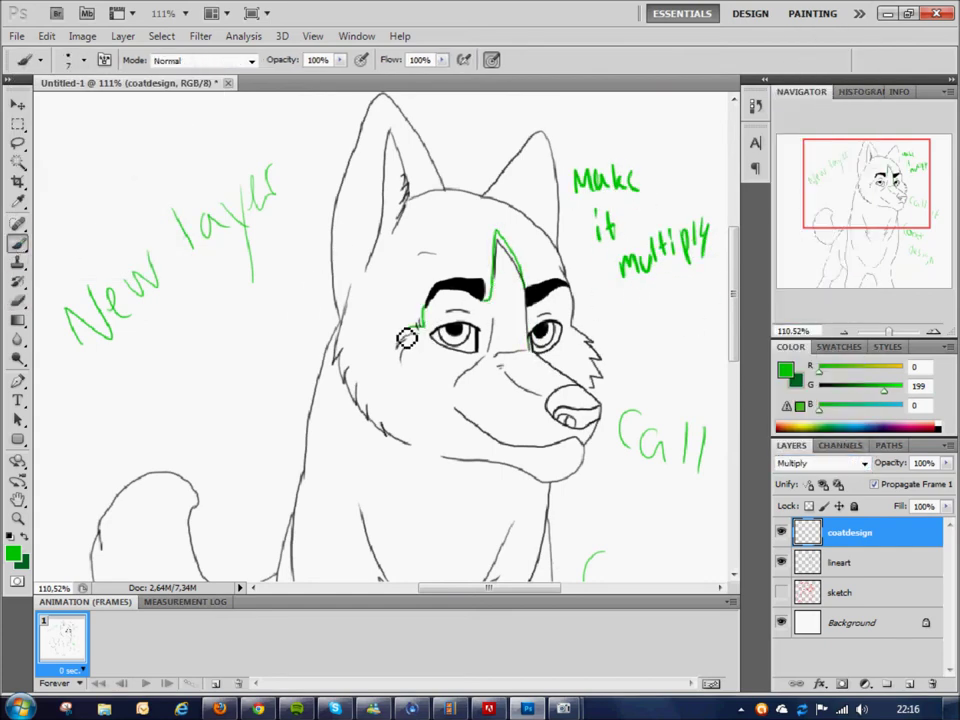
{"action": "left_click_drag", "start_coordinate": [425, 325], "coordinate": [375, 415]}
{"action": "scroll", "coordinate": [450, 300], "scroll_direction": "down", "scroll_amount": 2}
{"action": "left_click_drag", "start_coordinate": [490, 160], "coordinate": [440, 190]}
{"action": "scroll", "coordinate": [455, 321], "scroll_direction": "down", "scroll_amount": 5}
Draw green marking guides on the face, tail zigzags, lower chest and leg
{"action": "left_click_drag", "start_coordinate": [410, 135], "coordinate": [396, 460]}
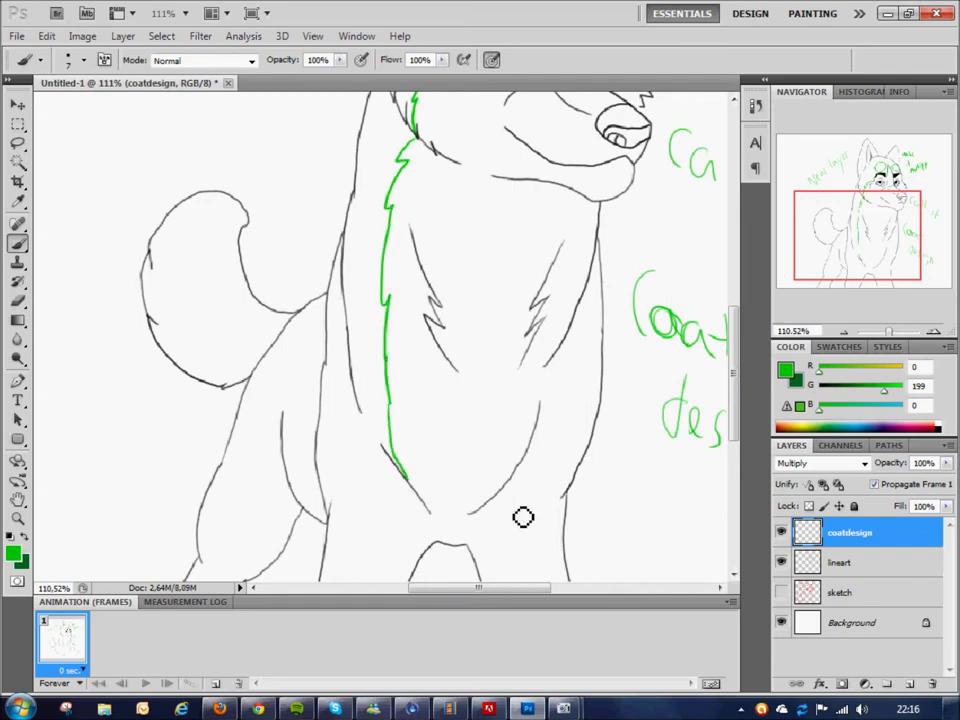
{"action": "left_click_drag", "start_coordinate": [590, 205], "coordinate": [510, 500]}
{"action": "left_click_drag", "start_coordinate": [396, 456], "coordinate": [428, 545]}
{"action": "left_click_drag", "start_coordinate": [255, 350], "coordinate": [204, 242]}
{"action": "scroll", "coordinate": [400, 350], "scroll_direction": "down", "scroll_amount": 2}
{"action": "left_click_drag", "start_coordinate": [542, 454], "coordinate": [535, 575]}
{"action": "left_click_drag", "start_coordinate": [420, 430], "coordinate": [432, 565]}
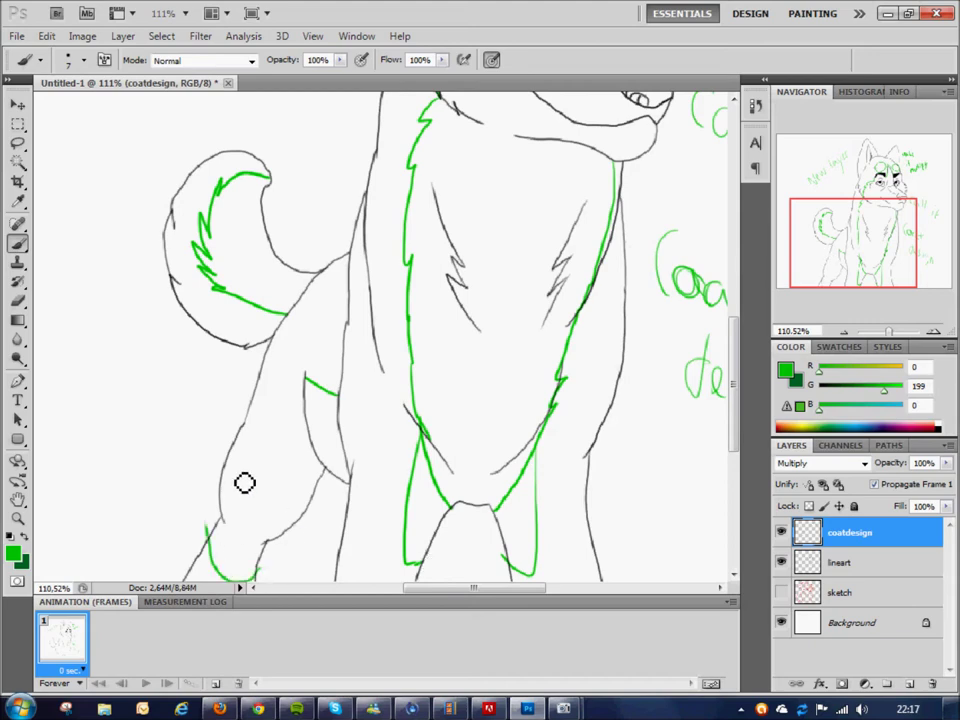
{"action": "key", "text": "ctrl+shift+alt+n"}
Write handwritten notes 'New layer' and 'can it color' on the canvas
{"action": "scroll", "coordinate": [400, 350], "scroll_direction": "up", "scroll_amount": 3}
{"action": "left_click_drag", "start_coordinate": [210, 165], "coordinate": [295, 100]}
{"action": "left_click_drag", "start_coordinate": [65, 440], "coordinate": [110, 380]}
{"action": "left_click_drag", "start_coordinate": [135, 350], "coordinate": [205, 292]}
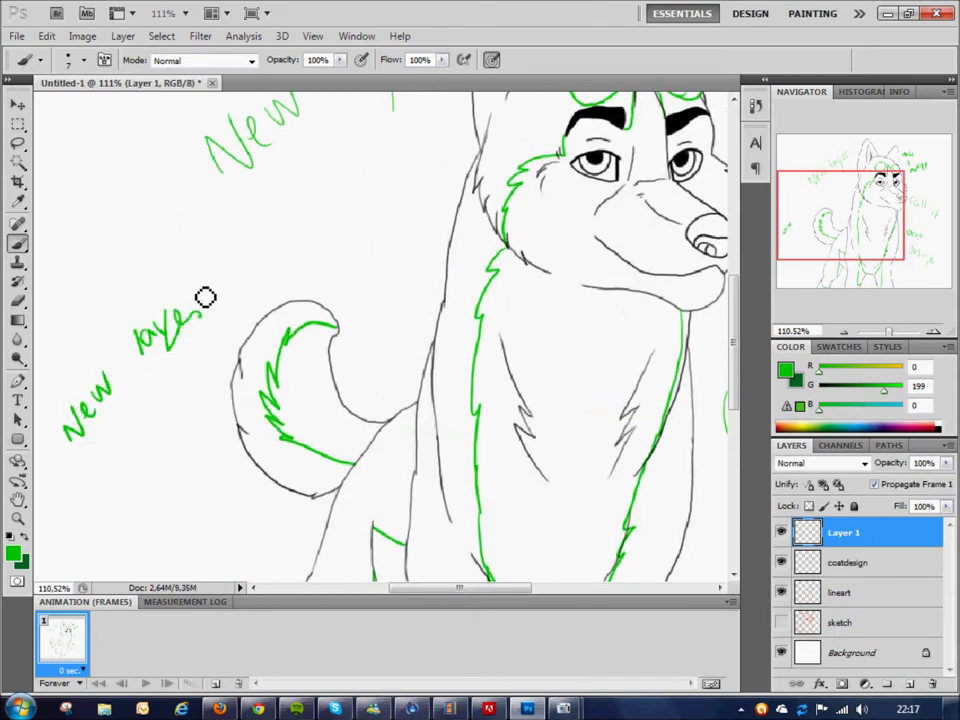
{"action": "left_click_drag", "start_coordinate": [88, 520], "coordinate": [150, 440]}
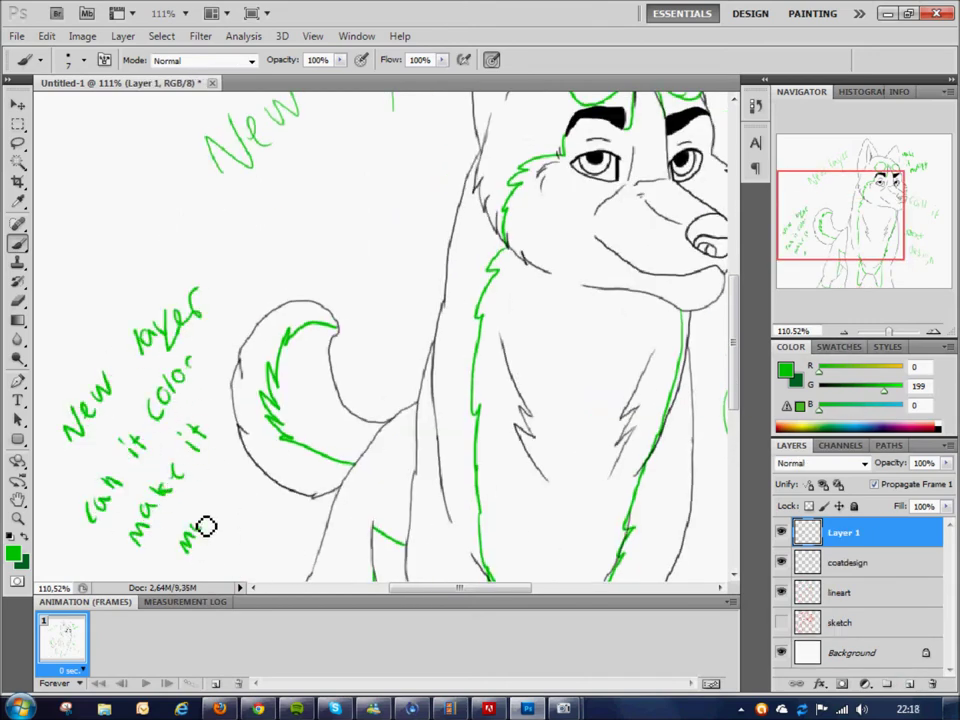
Name the new layer color and set its blend mode to Multiply
{"action": "type", "text": "color"}
{"action": "key", "text": "Return"}
{"action": "left_click", "coordinate": [820, 463]}
{"action": "left_click", "coordinate": [800, 98]}
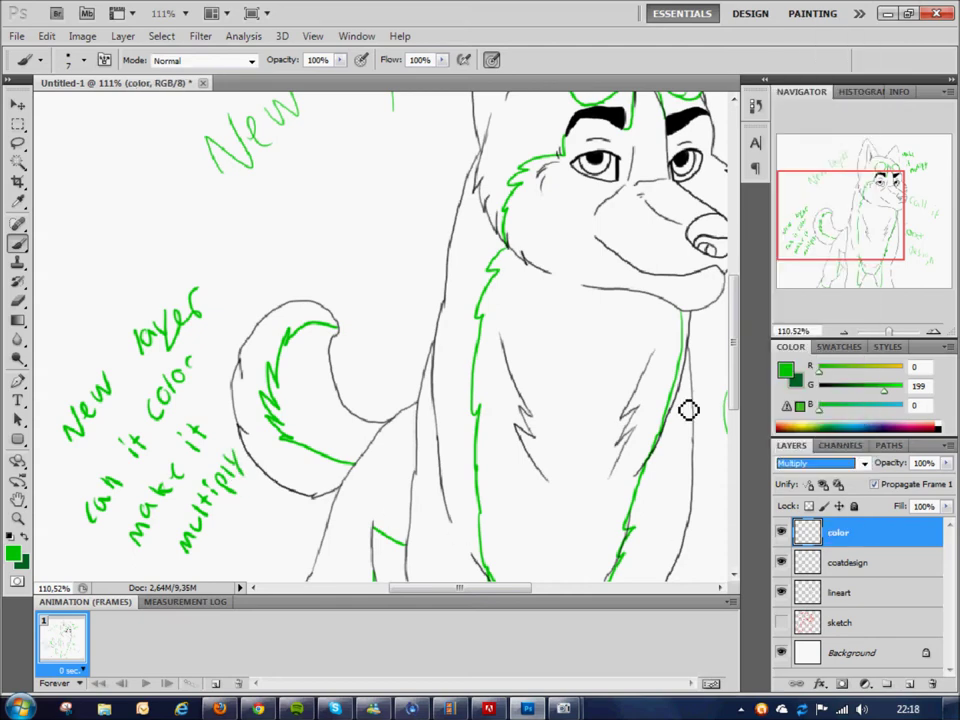
Lower the coatdesign layer's opacity to 50%
{"action": "scroll", "coordinate": [688, 410], "scroll_direction": "down", "scroll_amount": 2}
{"action": "scroll", "coordinate": [688, 410], "scroll_direction": "down", "scroll_amount": 2}
{"action": "left_click", "coordinate": [848, 562]}
{"action": "left_click", "coordinate": [922, 463]}
{"action": "type", "text": "50"}
{"action": "key", "text": "Return"}
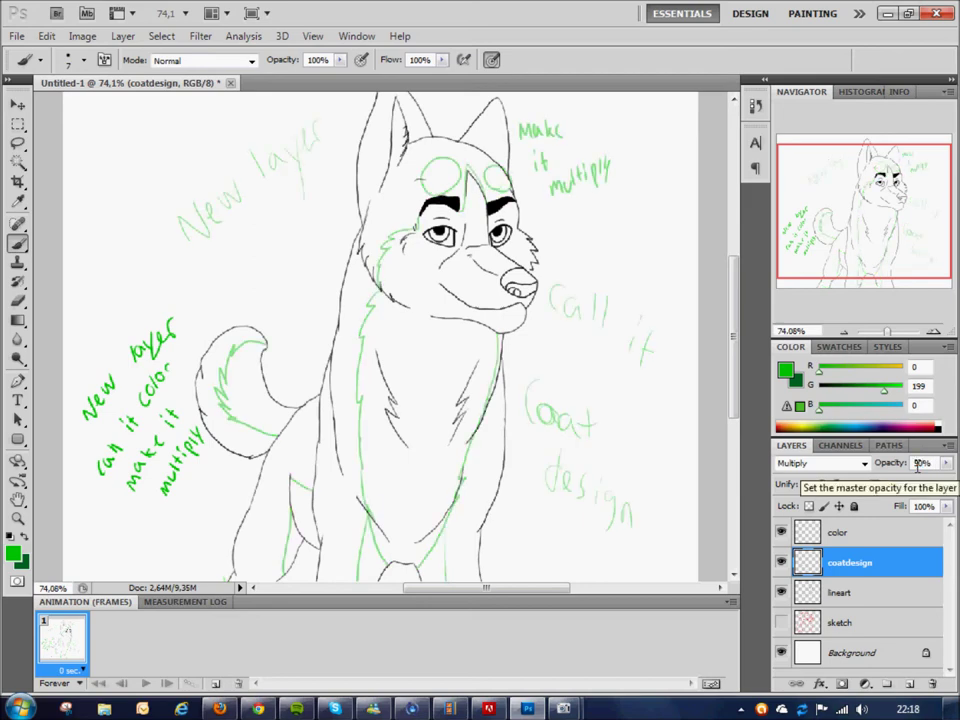
Select the color layer and choose a red-brown foreground colour
{"action": "left_click", "coordinate": [838, 532]}
{"action": "left_click", "coordinate": [40, 60]}
{"action": "left_click", "coordinate": [40, 60]}
{"action": "left_click", "coordinate": [13, 553]}
{"action": "left_click", "coordinate": [448, 250]}
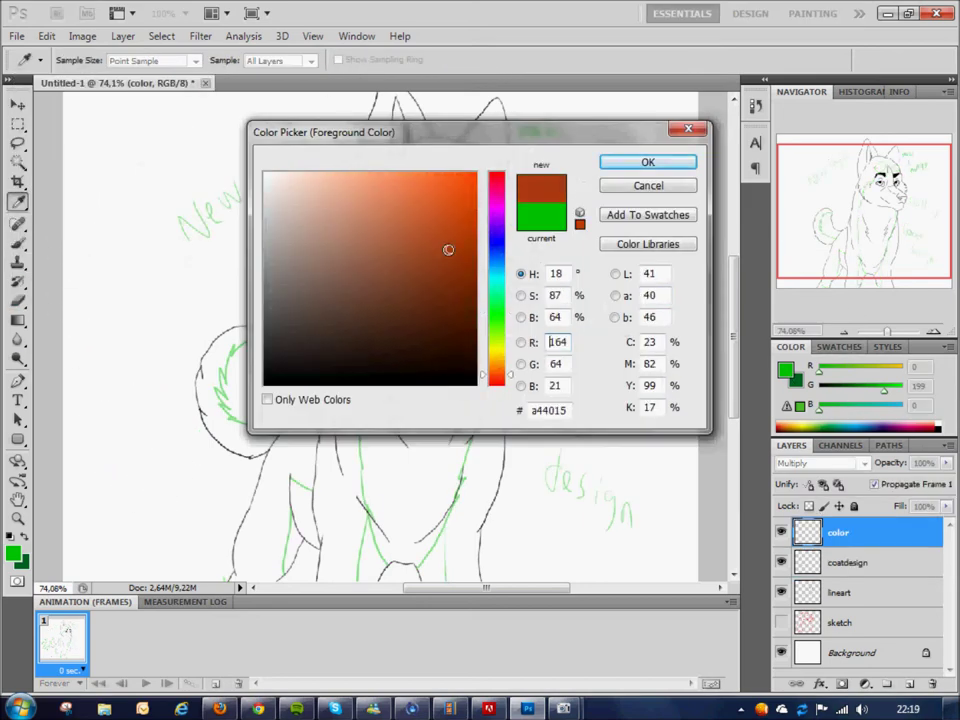
{"action": "left_click", "coordinate": [648, 162]}
{"action": "key", "text": "b"}
Paint the husky's body and head red-brown and write a black note beside it
{"action": "scroll", "coordinate": [380, 330], "scroll_direction": "down", "scroll_amount": 3}
{"action": "mouse_move", "coordinate": [300, 440]}
{"action": "left_mouse_down"}
{"action": "mouse_move", "coordinate": [290, 490]}
{"action": "mouse_move", "coordinate": [290, 320]}
{"action": "left_mouse_up"}
{"action": "mouse_move", "coordinate": [380, 180]}
{"action": "left_mouse_down"}
{"action": "mouse_move", "coordinate": [370, 330]}
{"action": "mouse_move", "coordinate": [330, 180]}
{"action": "left_mouse_up"}
{"action": "left_click_drag", "start_coordinate": [300, 260], "coordinate": [320, 380]}
{"action": "scroll", "coordinate": [200, 160], "scroll_direction": "up", "scroll_amount": 3}
{"action": "mouse_move", "coordinate": [165, 172]}
{"action": "left_mouse_down"}
{"action": "mouse_move", "coordinate": [197, 150]}
{"action": "mouse_move", "coordinate": [320, 210]}
{"action": "left_mouse_up"}
{"action": "scroll", "coordinate": [441, 182], "scroll_direction": "down", "scroll_amount": 3}
Write the note 'main color' and pick the pale marking colour
{"action": "left_click", "coordinate": [13, 553]}
{"action": "left_click", "coordinate": [677, 160]}
{"action": "mouse_move", "coordinate": [150, 170]}
{"action": "left_mouse_down"}
{"action": "mouse_move", "coordinate": [170, 200]}
{"action": "mouse_move", "coordinate": [240, 165]}
{"action": "mouse_move", "coordinate": [385, 165]}
{"action": "left_mouse_up"}
{"action": "left_click", "coordinate": [165, 185], "text": "alt"}
Paint pale forehead circles, the stripe between them, under the eyebrow and the right cheek
{"action": "mouse_move", "coordinate": [590, 175]}
{"action": "left_mouse_down"}
{"action": "mouse_move", "coordinate": [375, 205]}
{"action": "mouse_move", "coordinate": [422, 208]}
{"action": "mouse_move", "coordinate": [377, 226]}
{"action": "left_mouse_up"}
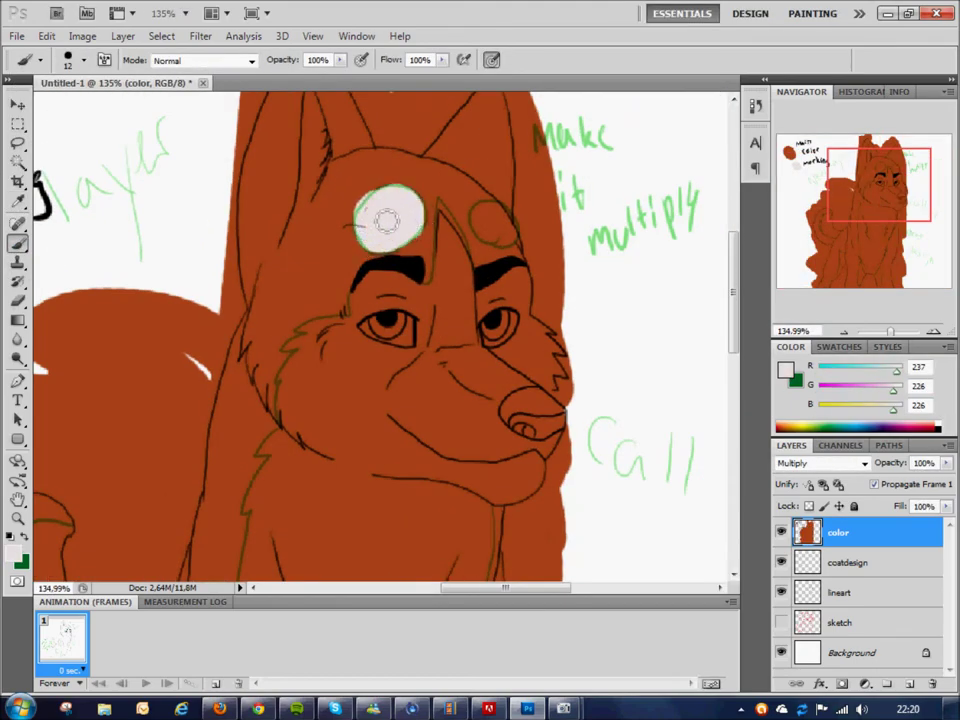
{"action": "left_click_drag", "start_coordinate": [497, 210], "coordinate": [485, 230]}
{"action": "mouse_move", "coordinate": [437, 278]}
{"action": "left_mouse_down"}
{"action": "mouse_move", "coordinate": [446, 206]}
{"action": "mouse_move", "coordinate": [460, 290]}
{"action": "mouse_move", "coordinate": [425, 355]}
{"action": "left_mouse_up"}
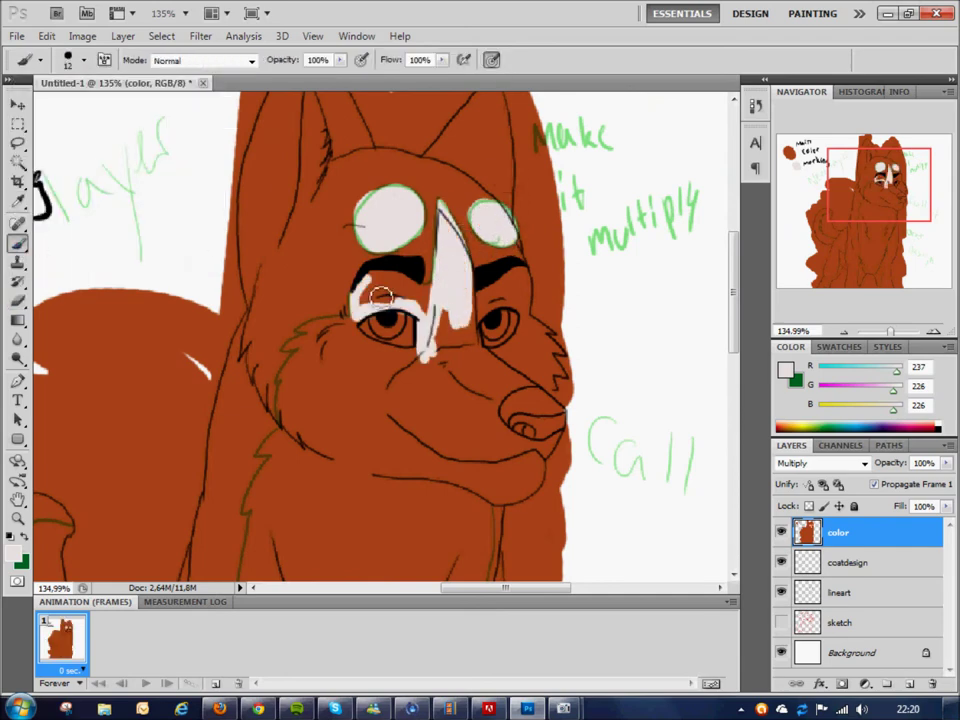
{"action": "left_click_drag", "start_coordinate": [386, 306], "coordinate": [383, 296]}
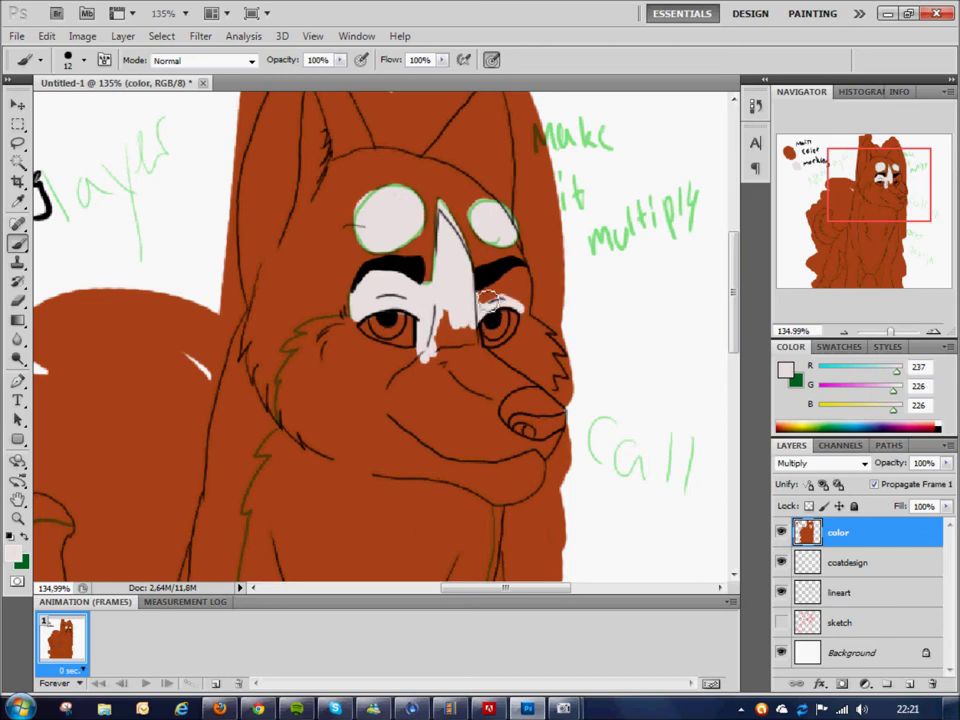
{"action": "left_click_drag", "start_coordinate": [489, 362], "coordinate": [560, 390]}
Resample the marking colour and paint white over the left cheek
{"action": "left_click", "coordinate": [845, 592]}
{"action": "key", "text": "i"}
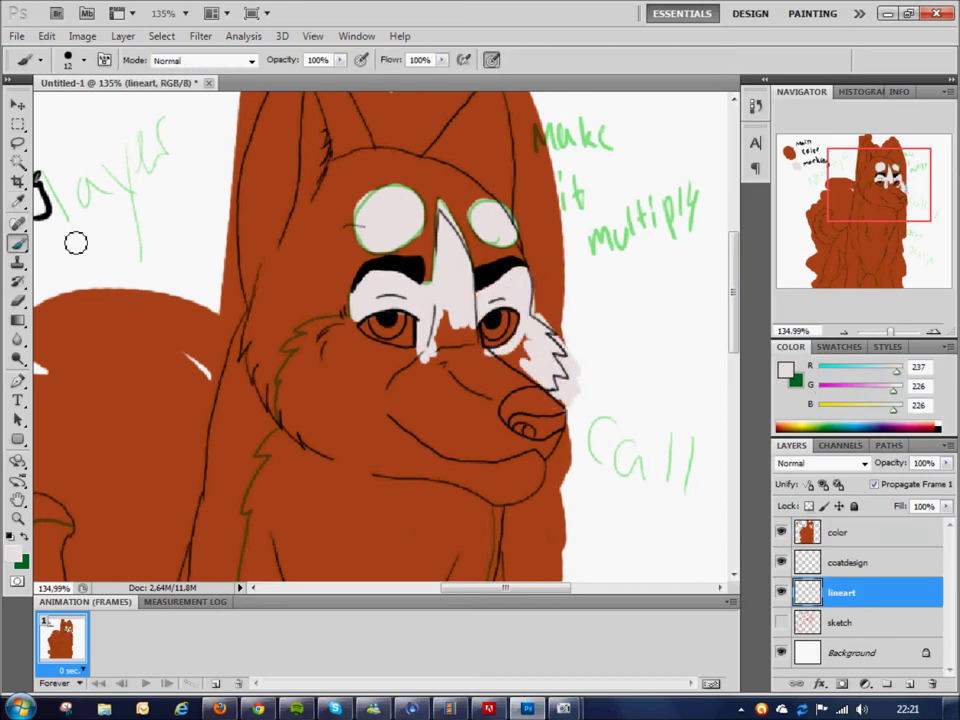
{"action": "left_click", "coordinate": [17, 243]}
{"action": "key", "text": "alt+bracketright"}
{"action": "key", "text": "alt+bracketright"}
{"action": "mouse_move", "coordinate": [292, 354]}
{"action": "left_mouse_down"}
{"action": "mouse_move", "coordinate": [330, 345]}
{"action": "mouse_move", "coordinate": [296, 403]}
{"action": "mouse_move", "coordinate": [305, 440]}
{"action": "left_mouse_up"}
Paint a large white patch across the chest
{"action": "scroll", "coordinate": [427, 482], "scroll_direction": "down", "scroll_amount": 5}
{"action": "left_click_drag", "start_coordinate": [435, 435], "coordinate": [455, 525]}
{"action": "scroll", "coordinate": [427, 482], "scroll_direction": "down", "scroll_amount": 1}
{"action": "mouse_move", "coordinate": [445, 400]}
{"action": "left_mouse_down"}
{"action": "mouse_move", "coordinate": [428, 514]}
{"action": "mouse_move", "coordinate": [470, 500]}
{"action": "left_mouse_up"}
{"action": "mouse_move", "coordinate": [530, 495]}
{"action": "left_mouse_down"}
{"action": "mouse_move", "coordinate": [574, 574]}
{"action": "mouse_move", "coordinate": [566, 484]}
{"action": "mouse_move", "coordinate": [574, 514]}
{"action": "mouse_move", "coordinate": [435, 317]}
{"action": "mouse_move", "coordinate": [428, 125]}
{"action": "left_mouse_up"}
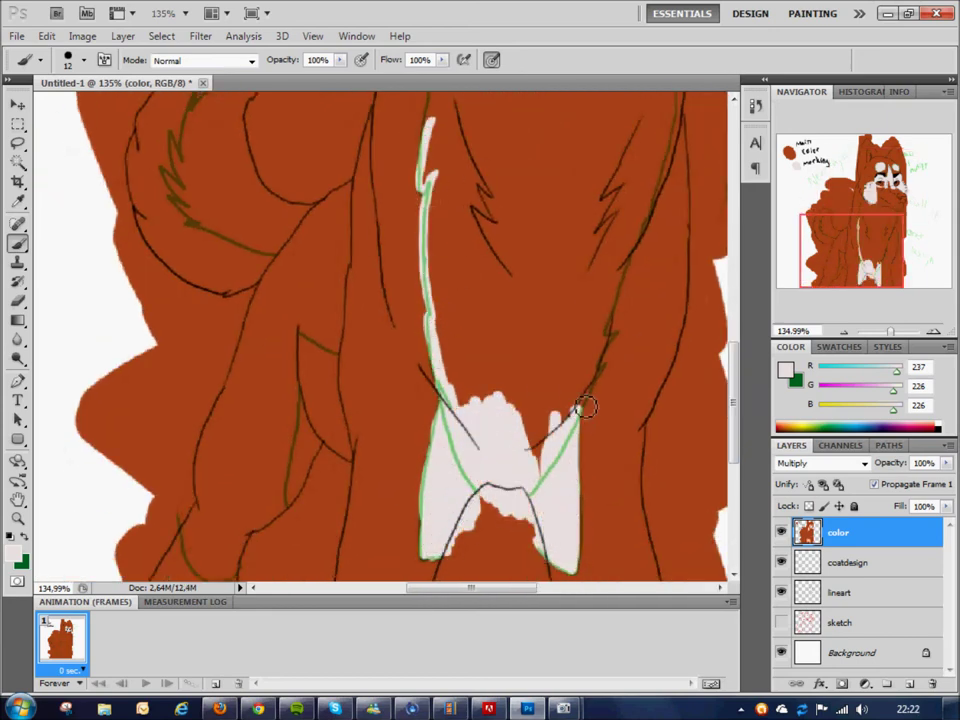
{"action": "left_click_drag", "start_coordinate": [440, 310], "coordinate": [465, 185]}
{"action": "left_click_drag", "start_coordinate": [470, 140], "coordinate": [520, 300]}
{"action": "left_click_drag", "start_coordinate": [540, 250], "coordinate": [600, 320]}
{"action": "left_click_drag", "start_coordinate": [305, 500], "coordinate": [296, 341]}
Paint the whole tail white
{"action": "left_click_drag", "start_coordinate": [215, 250], "coordinate": [255, 340]}
{"action": "scroll", "coordinate": [697, 392], "scroll_direction": "down", "scroll_amount": 3}
{"action": "scroll", "coordinate": [337, 390], "scroll_direction": "up", "scroll_amount": 5}
{"action": "scroll", "coordinate": [337, 390], "scroll_direction": "left", "scroll_amount": 2}
{"action": "mouse_move", "coordinate": [335, 392]}
{"action": "left_mouse_down"}
{"action": "mouse_move", "coordinate": [300, 385]}
{"action": "mouse_move", "coordinate": [240, 300]}
{"action": "mouse_move", "coordinate": [235, 250]}
{"action": "mouse_move", "coordinate": [275, 160]}
{"action": "left_mouse_up"}
Add more white on the left cheek, hide the coatdesign layer, and sample the red-brown
{"action": "scroll", "coordinate": [340, 300], "scroll_direction": "up", "scroll_amount": 3}
{"action": "scroll", "coordinate": [340, 300], "scroll_direction": "right", "scroll_amount": 5}
{"action": "mouse_move", "coordinate": [330, 240]}
{"action": "left_mouse_down"}
{"action": "mouse_move", "coordinate": [343, 197]}
{"action": "mouse_move", "coordinate": [300, 420]}
{"action": "mouse_move", "coordinate": [354, 450]}
{"action": "mouse_move", "coordinate": [400, 250]}
{"action": "mouse_move", "coordinate": [440, 300]}
{"action": "left_mouse_up"}
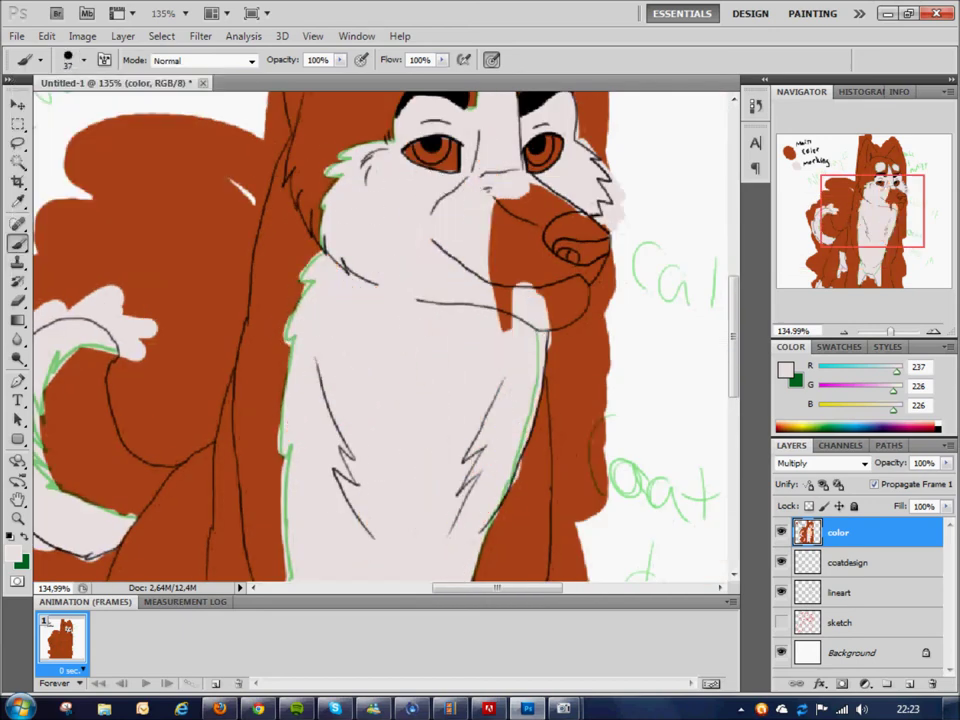
{"action": "left_click_drag", "start_coordinate": [505, 215], "coordinate": [505, 320]}
{"action": "left_click", "coordinate": [781, 562]}
{"action": "left_click", "coordinate": [250, 300], "text": "alt"}
{"action": "scroll", "coordinate": [740, 275], "scroll_direction": "up", "scroll_amount": 3}
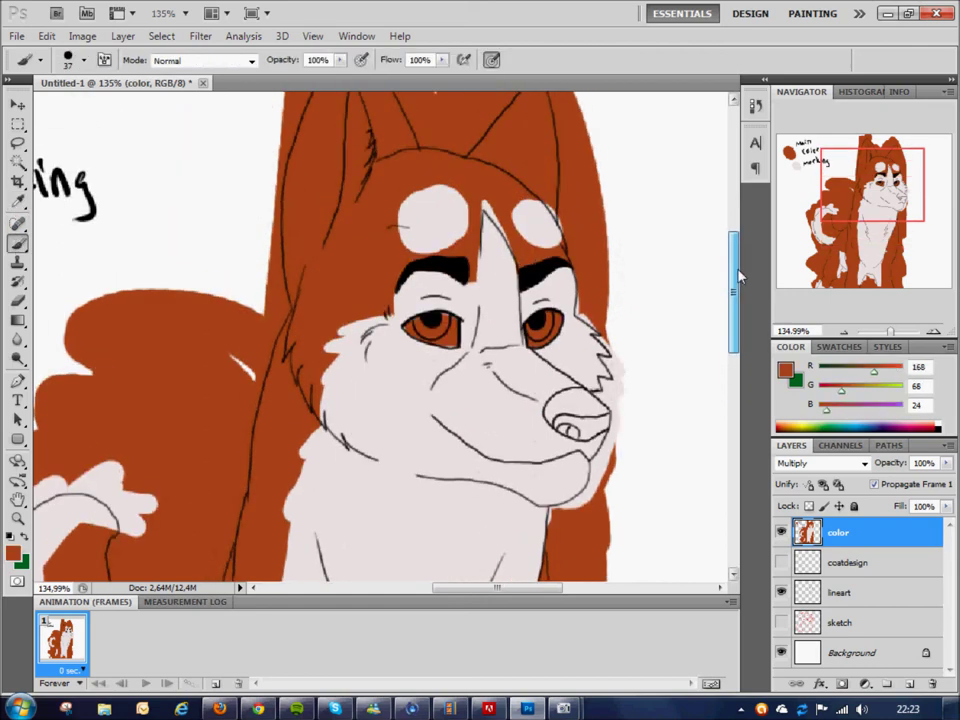
Brush the inner ear with the off-white marking colour
{"action": "scroll", "coordinate": [740, 275], "scroll_direction": "up", "scroll_amount": 1}
{"action": "left_click", "coordinate": [268, 160], "text": "alt"}
{"action": "left_click_drag", "start_coordinate": [352, 235], "coordinate": [352, 148]}
{"action": "key", "text": "b"}
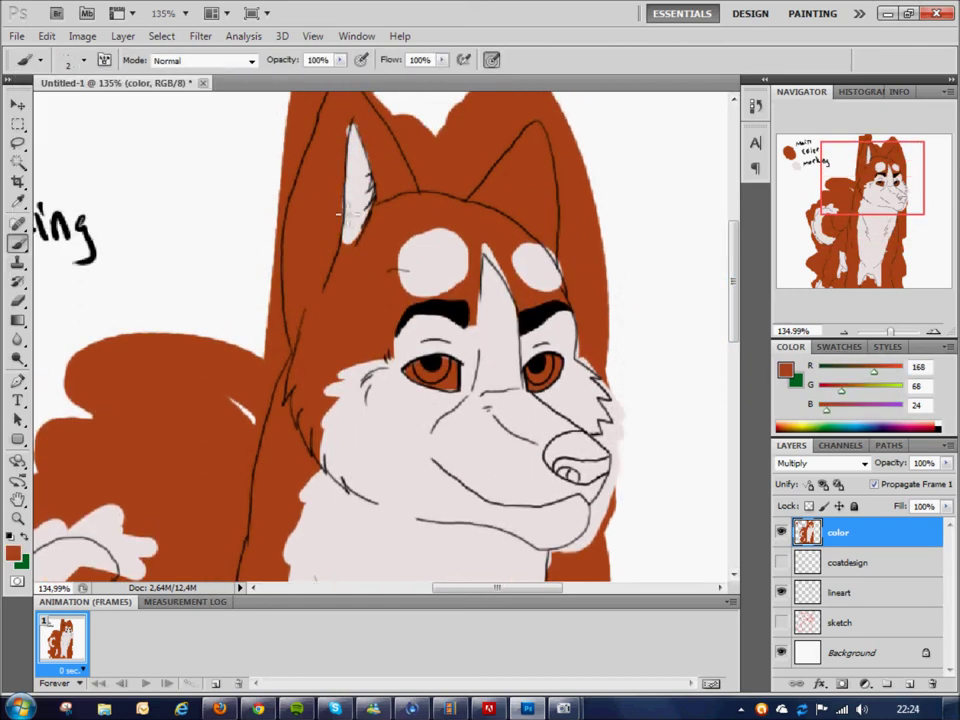
Paint the eyes yellow with cyan irises
{"action": "scroll", "coordinate": [504, 484], "scroll_direction": "up", "scroll_amount": 5}
{"action": "left_click_drag", "start_coordinate": [395, 245], "coordinate": [390, 283]}
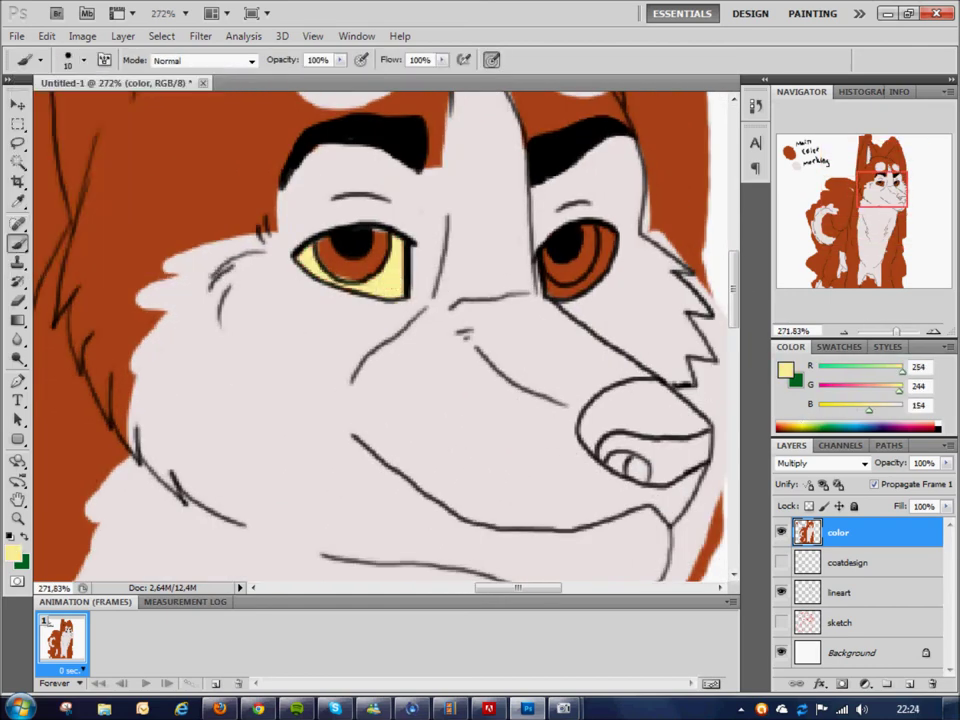
{"action": "left_click", "coordinate": [858, 427]}
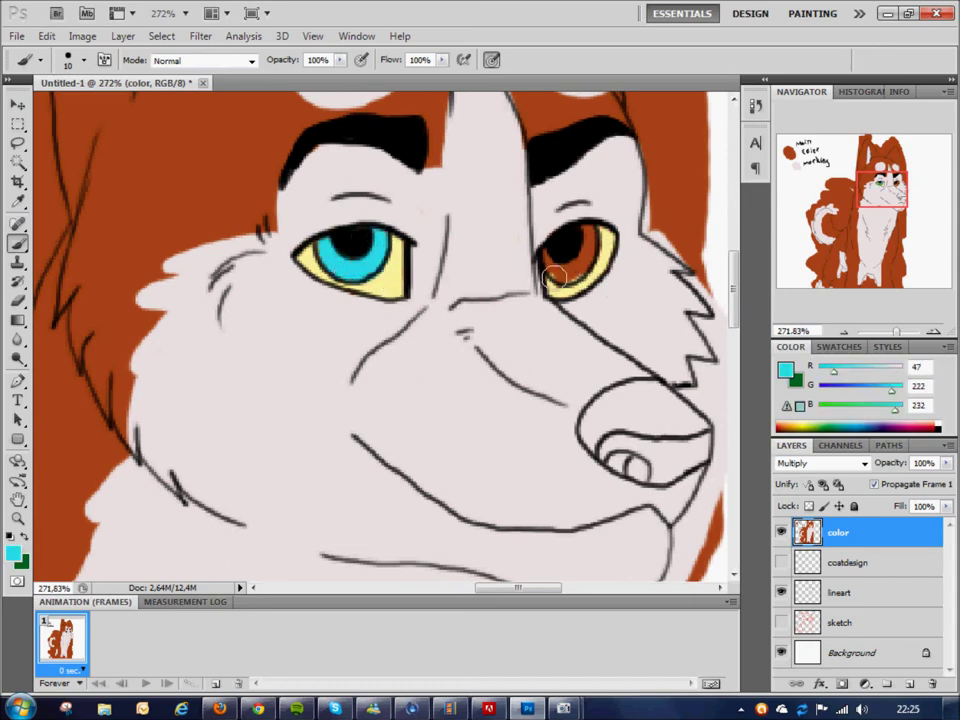
{"action": "left_click_drag", "start_coordinate": [550, 265], "coordinate": [586, 230]}
Add a new layer and handwrite the note 'New layer for white in eyes' in black
{"action": "left_click_drag", "start_coordinate": [882, 190], "coordinate": [902, 183]}
{"action": "left_click", "coordinate": [910, 683]}
{"action": "key", "text": "d"}
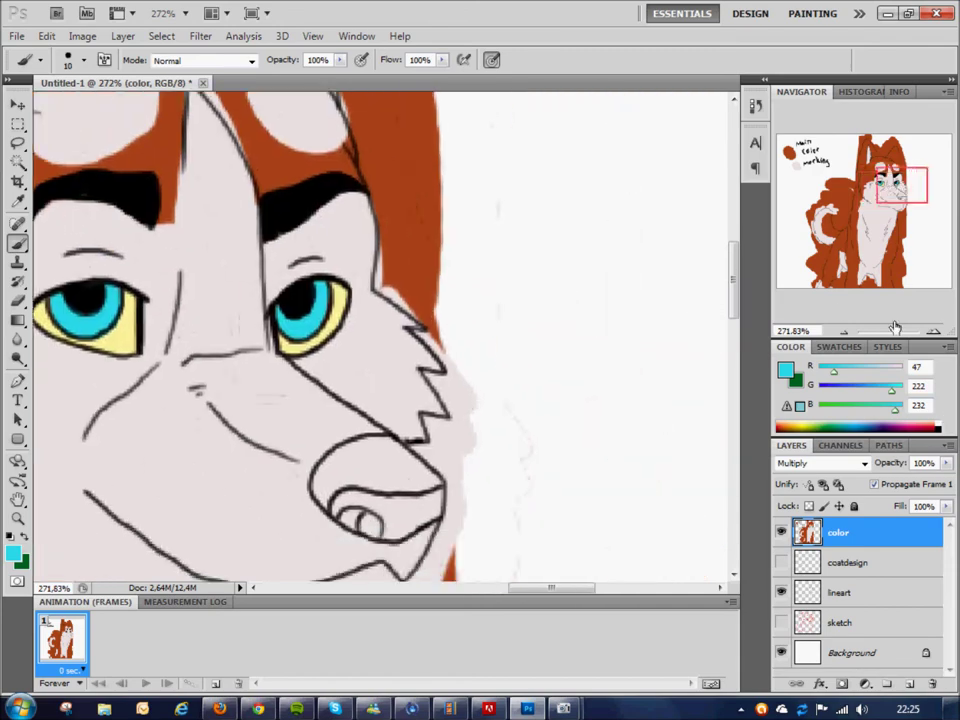
{"action": "left_click_drag", "start_coordinate": [523, 170], "coordinate": [640, 195]}
{"action": "left_click_drag", "start_coordinate": [523, 240], "coordinate": [665, 290]}
{"action": "mouse_move", "coordinate": [515, 330]}
{"action": "left_mouse_down"}
{"action": "mouse_move", "coordinate": [600, 380]}
{"action": "mouse_move", "coordinate": [370, 360]}
{"action": "left_mouse_up"}
{"action": "mouse_move", "coordinate": [396, 360]}
{"action": "left_mouse_down"}
{"action": "mouse_move", "coordinate": [504, 385]}
{"action": "mouse_move", "coordinate": [480, 480]}
{"action": "left_mouse_up"}
{"action": "left_click_drag", "start_coordinate": [300, 400], "coordinate": [620, 400]}
Name the new layer 'eyes' and paint a white highlight in the left eye
{"action": "double_click", "coordinate": [843, 532]}
{"action": "type", "text": "eyes"}
{"action": "key", "text": "Return"}
{"action": "left_click", "coordinate": [75, 60]}
{"action": "key", "text": "x"}
{"action": "left_click", "coordinate": [190, 296]}
Paint the nose a near-black dark grey on the color layer
{"action": "left_click", "coordinate": [838, 562]}
{"action": "left_click", "coordinate": [14, 552]}
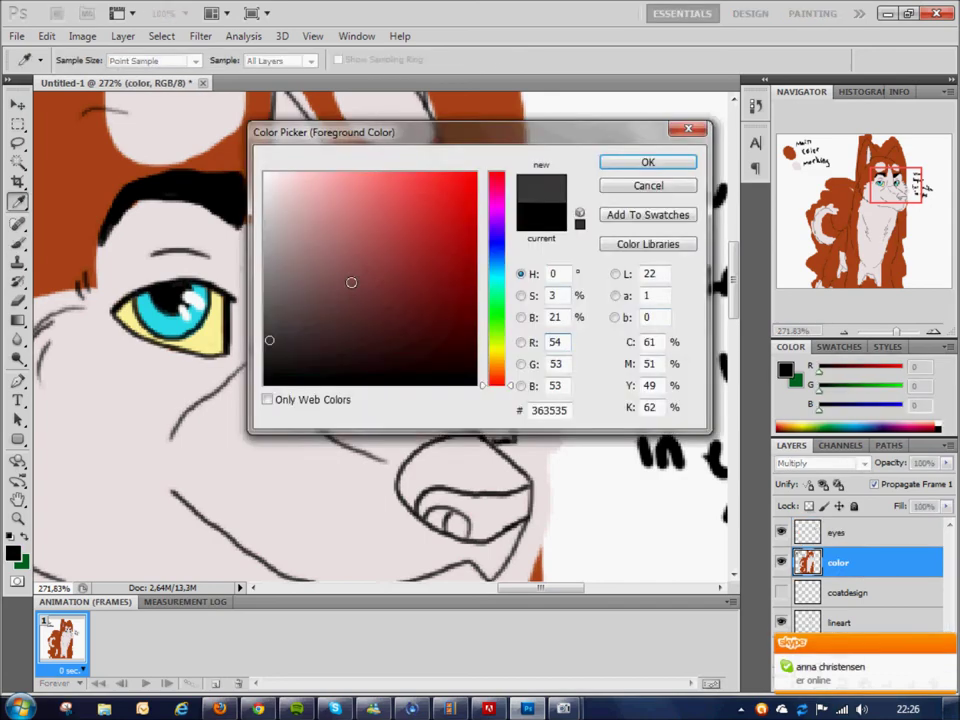
{"action": "left_click", "coordinate": [679, 161]}
{"action": "mouse_move", "coordinate": [410, 400]}
{"action": "left_mouse_down"}
{"action": "mouse_move", "coordinate": [458, 380]}
{"action": "mouse_move", "coordinate": [430, 440]}
{"action": "mouse_move", "coordinate": [460, 430]}
{"action": "left_mouse_up"}
{"action": "left_click", "coordinate": [647, 162]}
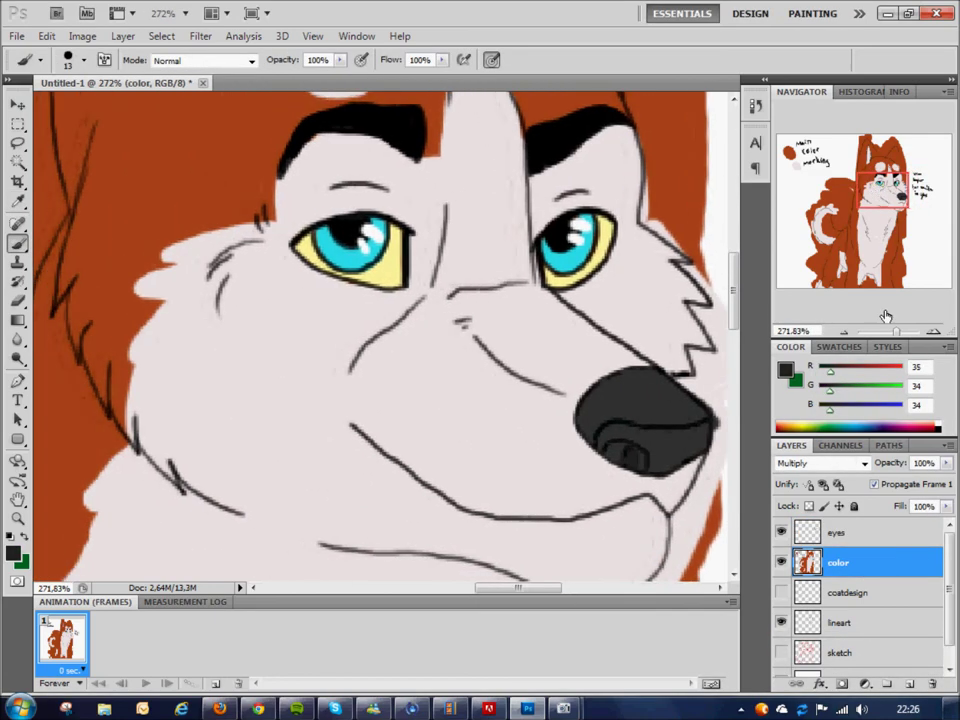
{"action": "left_click_drag", "start_coordinate": [895, 331], "coordinate": [886, 331]}
Handwrite the note 'Go to line' on the color layer
{"action": "left_click", "coordinate": [840, 622]}
{"action": "left_click", "coordinate": [838, 562]}
{"action": "left_click_drag", "start_coordinate": [548, 358], "coordinate": [562, 380]}
{"action": "left_click_drag", "start_coordinate": [590, 368], "coordinate": [608, 392]}
{"action": "left_click_drag", "start_coordinate": [554, 412], "coordinate": [594, 440]}
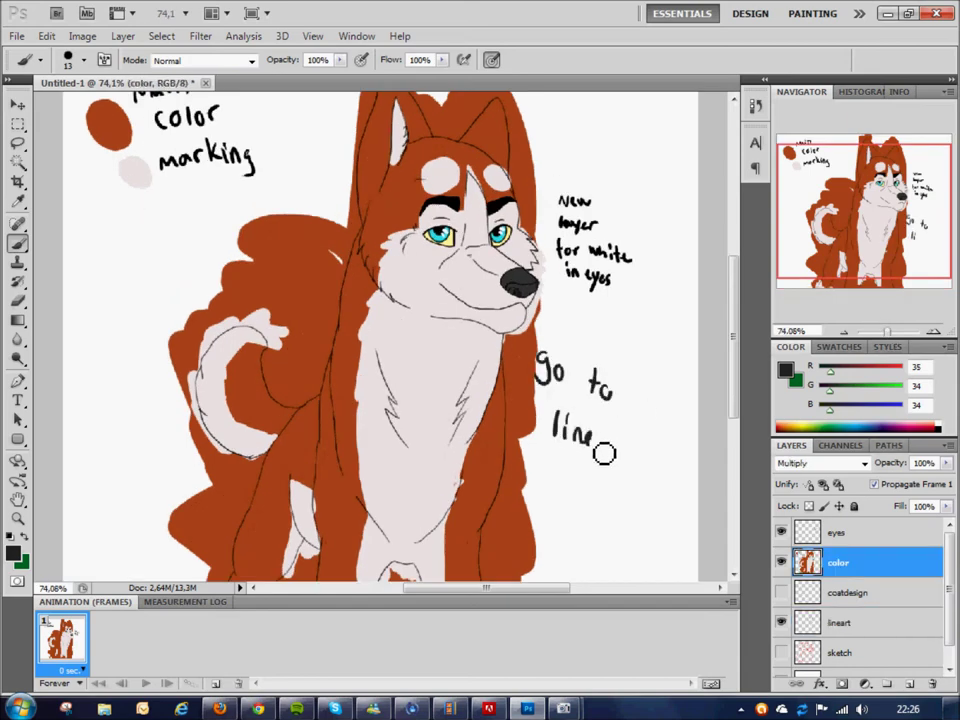
Magic Wand-select the blank area outside the husky's outlines on the lineart layer
{"action": "left_click", "coordinate": [17, 163]}
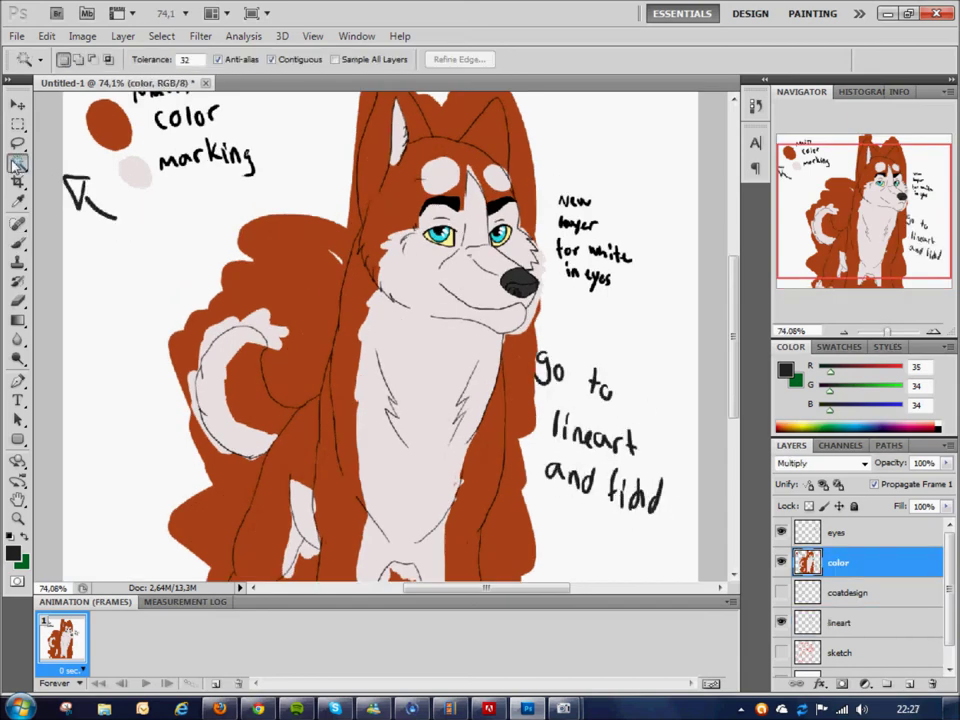
{"action": "left_click", "coordinate": [840, 622]}
{"action": "left_click", "coordinate": [650, 490]}
{"action": "scroll", "coordinate": [600, 450], "scroll_direction": "down", "scroll_amount": 2}
Handwrite the note 'use Shift for chosing more' on the color layer
{"action": "key", "text": "b"}
{"action": "left_click", "coordinate": [838, 562]}
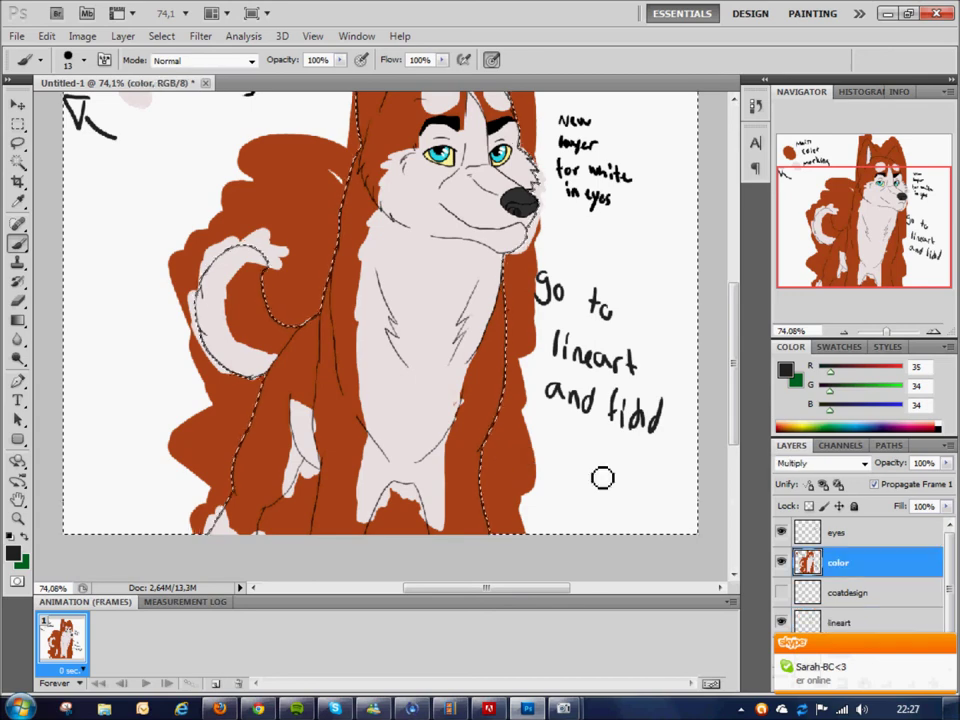
{"action": "left_click_drag", "start_coordinate": [524, 437], "coordinate": [575, 458]}
{"action": "mouse_move", "coordinate": [597, 445]}
{"action": "left_mouse_down"}
{"action": "mouse_move", "coordinate": [637, 482]}
{"action": "mouse_move", "coordinate": [668, 490]}
{"action": "left_mouse_up"}
{"action": "mouse_move", "coordinate": [512, 478]}
{"action": "left_mouse_down"}
{"action": "mouse_move", "coordinate": [553, 495]}
{"action": "mouse_move", "coordinate": [655, 505]}
{"action": "left_mouse_up"}
{"action": "left_click_drag", "start_coordinate": [515, 525], "coordinate": [590, 522]}
Finish the note about the colour disappearing, then erase the handwritten notes
{"action": "key", "text": "w"}
{"action": "left_click", "coordinate": [838, 562]}
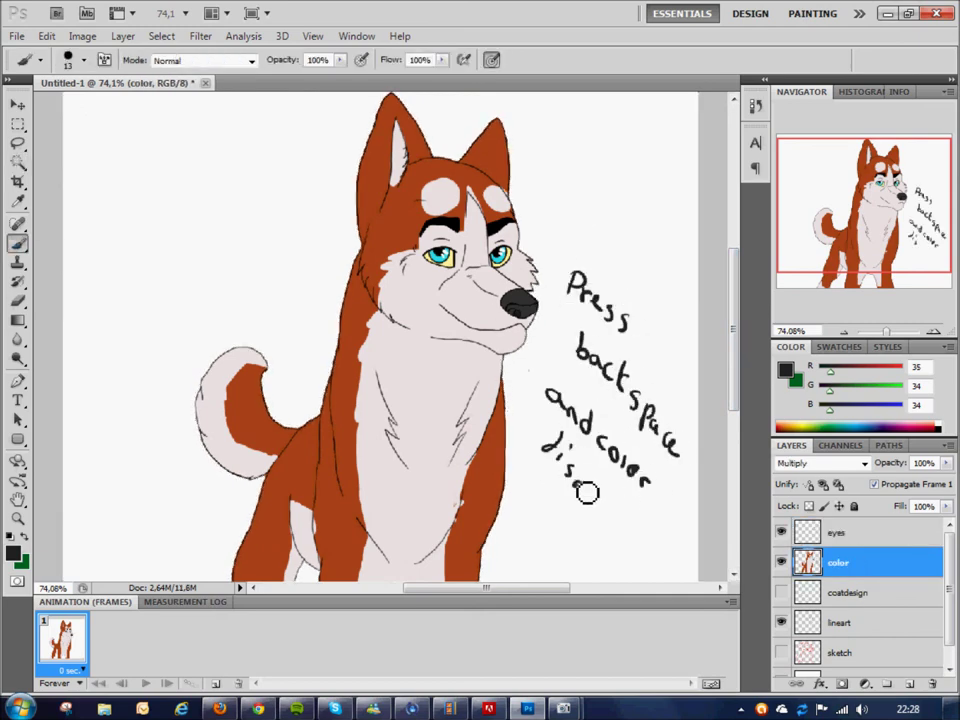
{"action": "left_click_drag", "start_coordinate": [587, 492], "coordinate": [660, 525]}
{"action": "key", "text": "e"}
{"action": "mouse_move", "coordinate": [600, 290]}
{"action": "left_mouse_down"}
{"action": "mouse_move", "coordinate": [579, 343]}
{"action": "mouse_move", "coordinate": [593, 360]}
{"action": "left_mouse_up"}
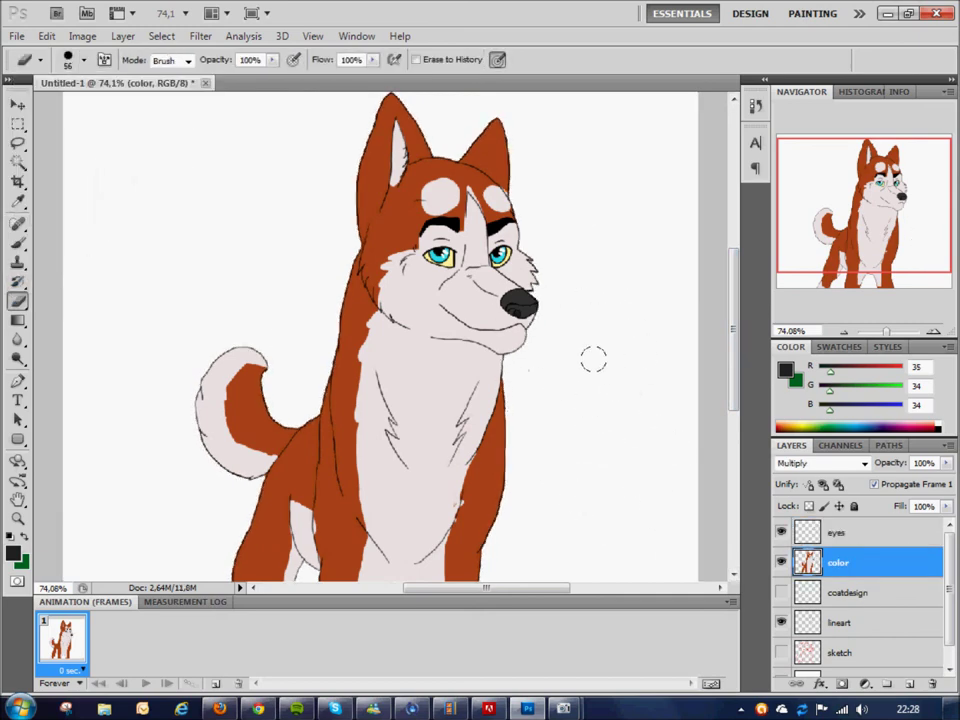
Sample the red-brown coat colour and return to the brush
{"action": "key", "text": "b"}
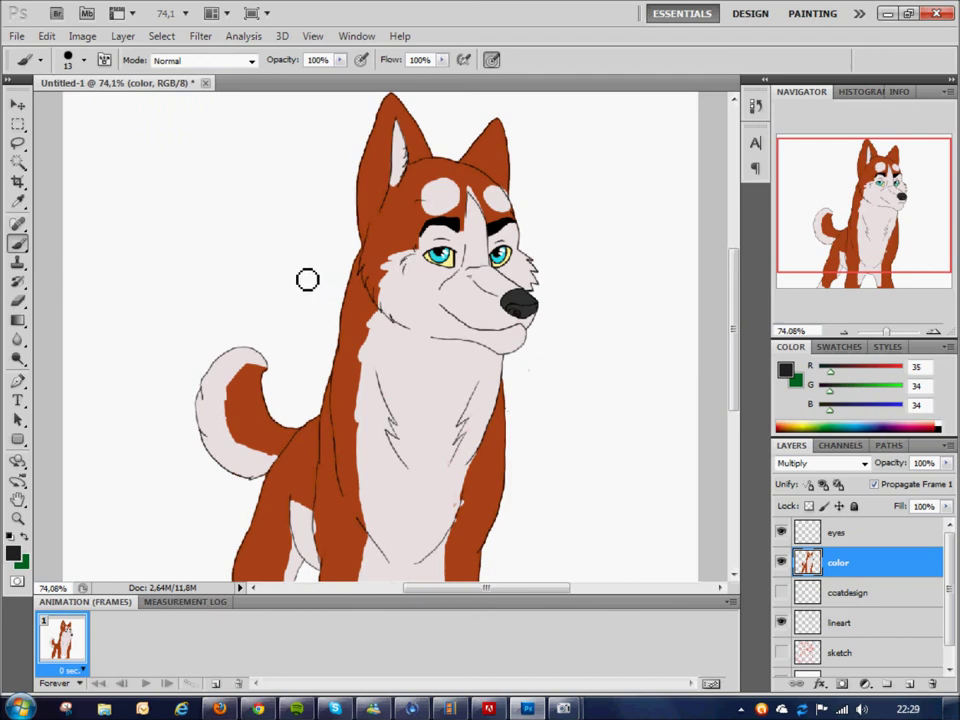
{"action": "scroll", "coordinate": [298, 237], "scroll_direction": "up", "scroll_amount": 3}
{"action": "left_click", "coordinate": [260, 330], "text": "alt"}
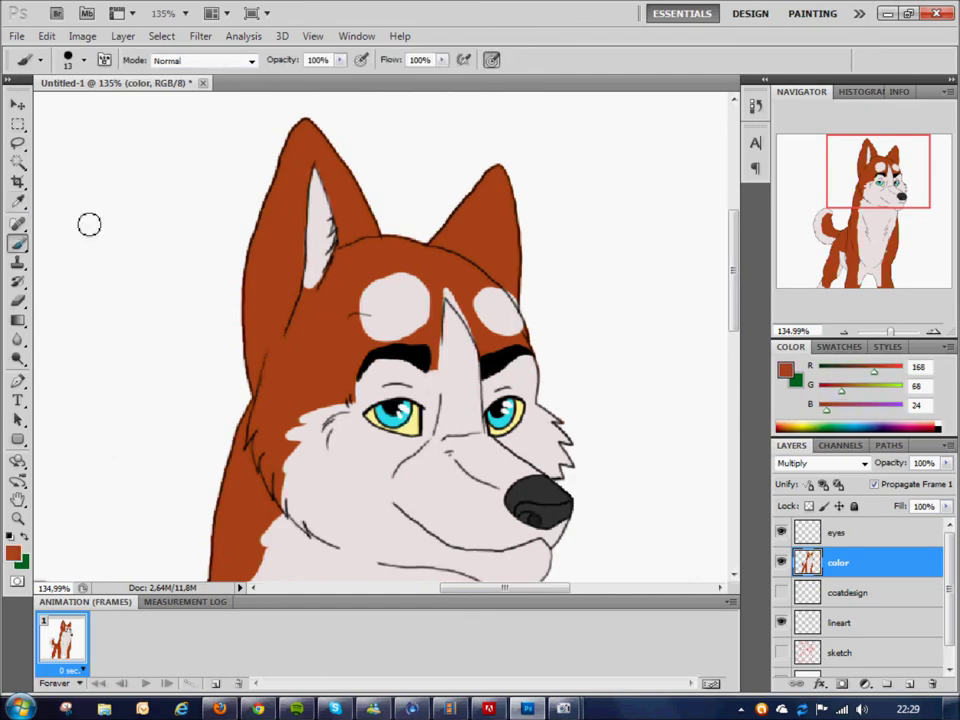
{"action": "scroll", "coordinate": [447, 316], "scroll_direction": "down", "scroll_amount": 5}
{"action": "scroll", "coordinate": [447, 316], "scroll_direction": "down", "scroll_amount": 5}
{"action": "key", "text": "b"}
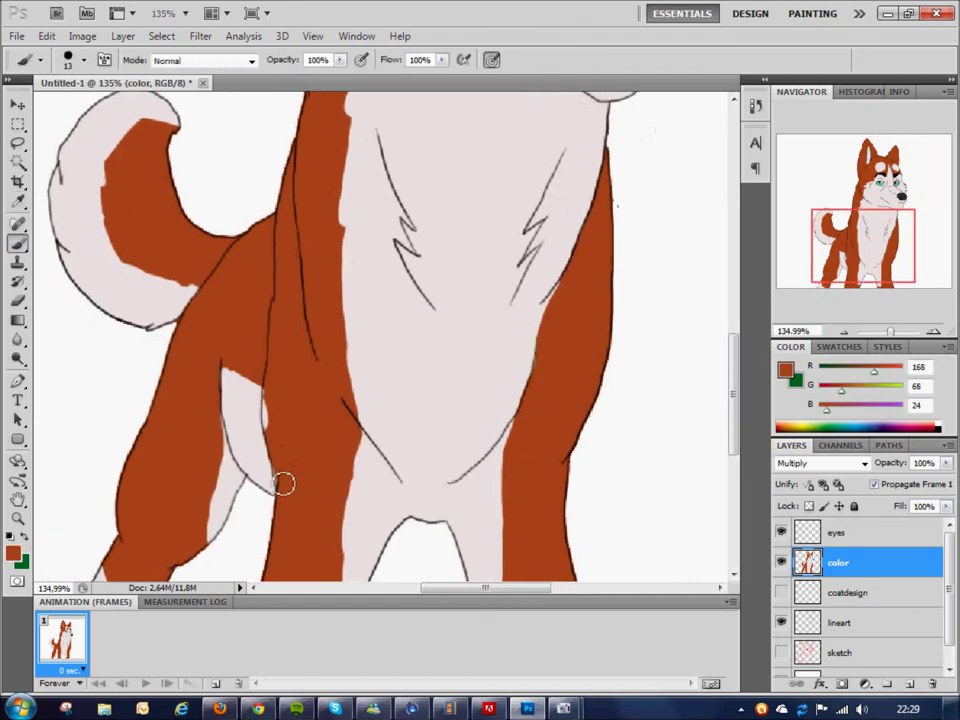